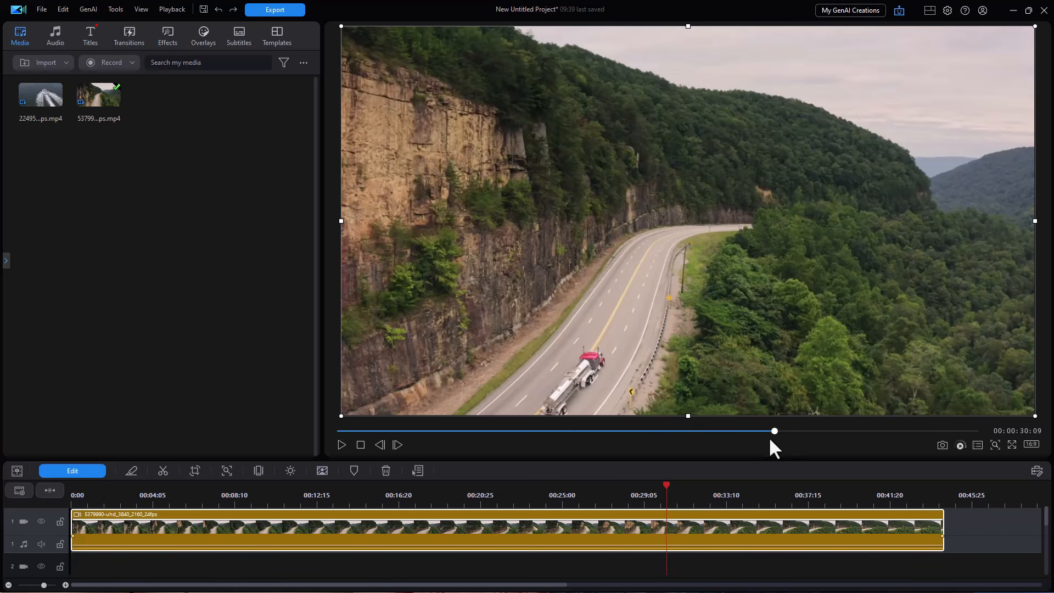
Customize the timeline's quick-access tools to include Keyframes.
drag(774, 432, 468, 432)
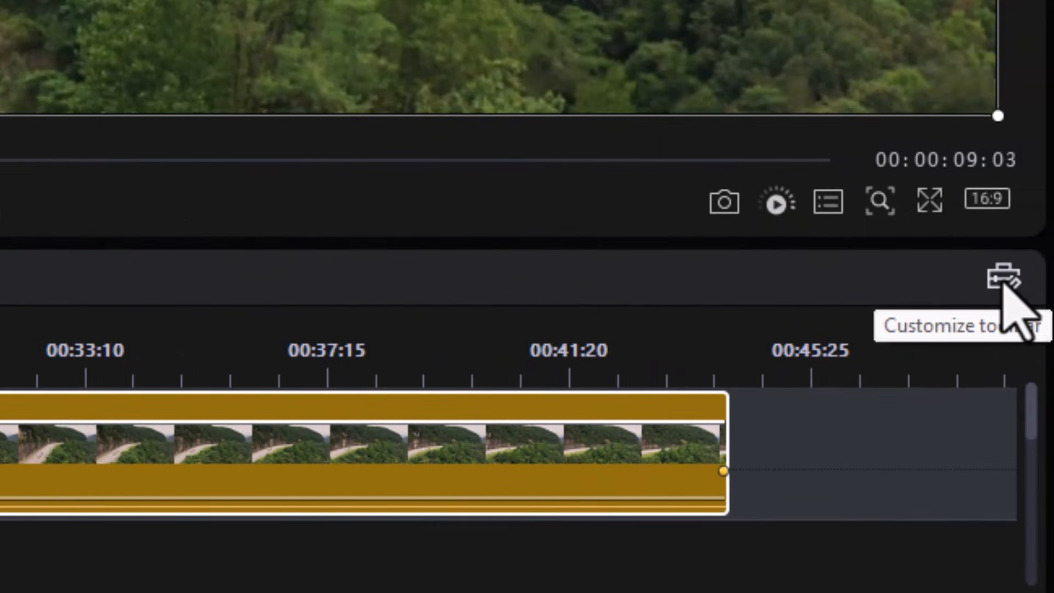
click(1004, 286)
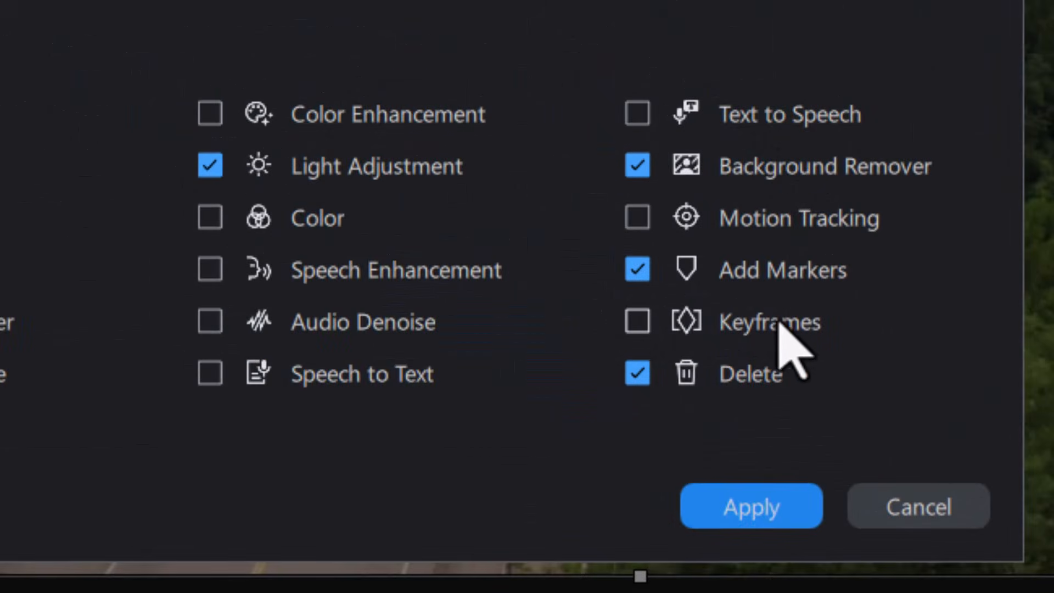
click(637, 321)
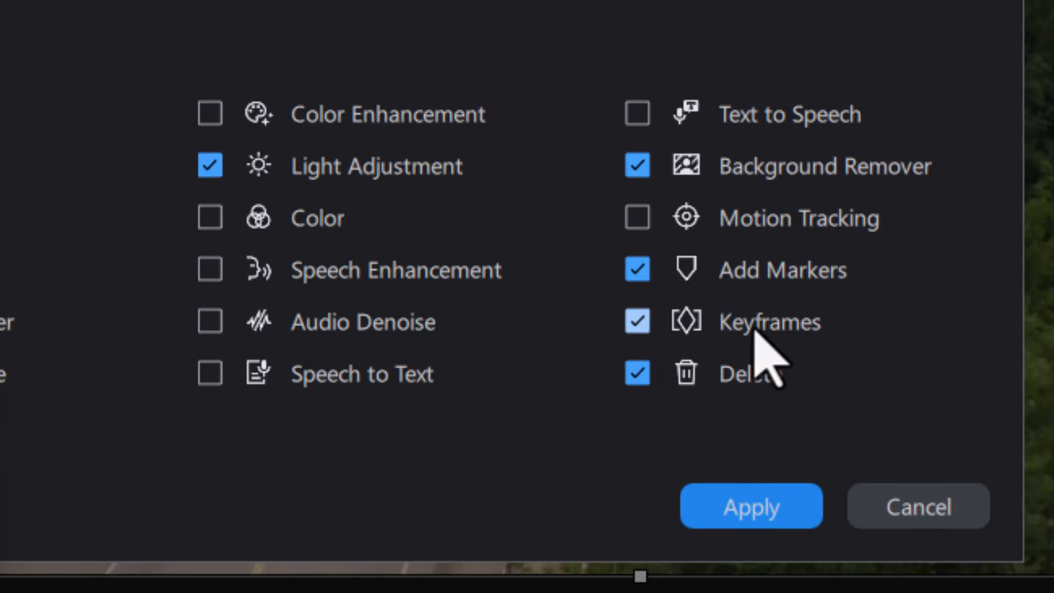
click(747, 504)
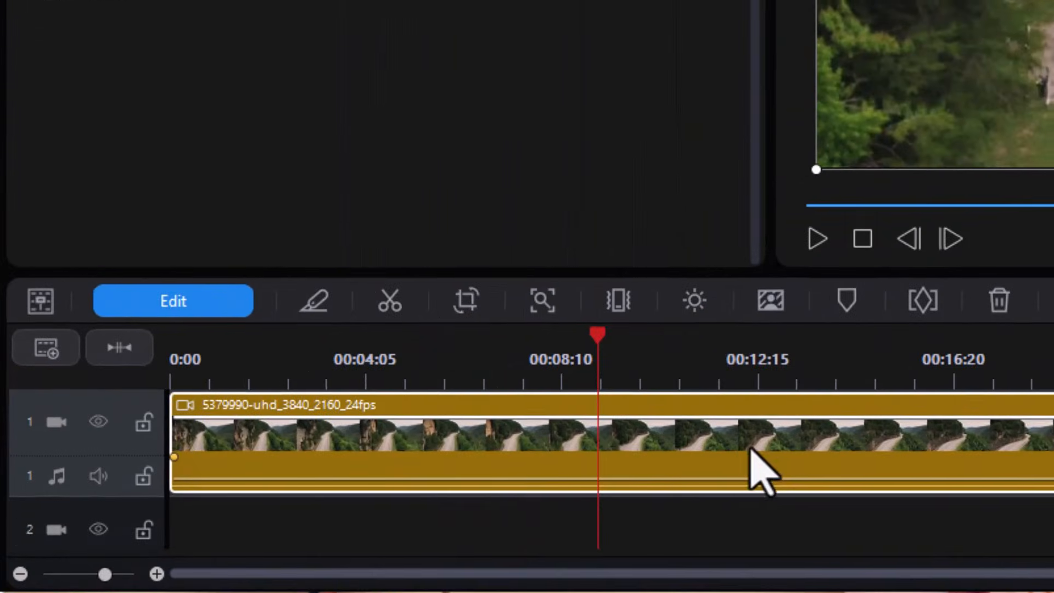
Open the road clip's keyframe settings, widen the keyframe timeline, and scrub through the clip.
click(928, 299)
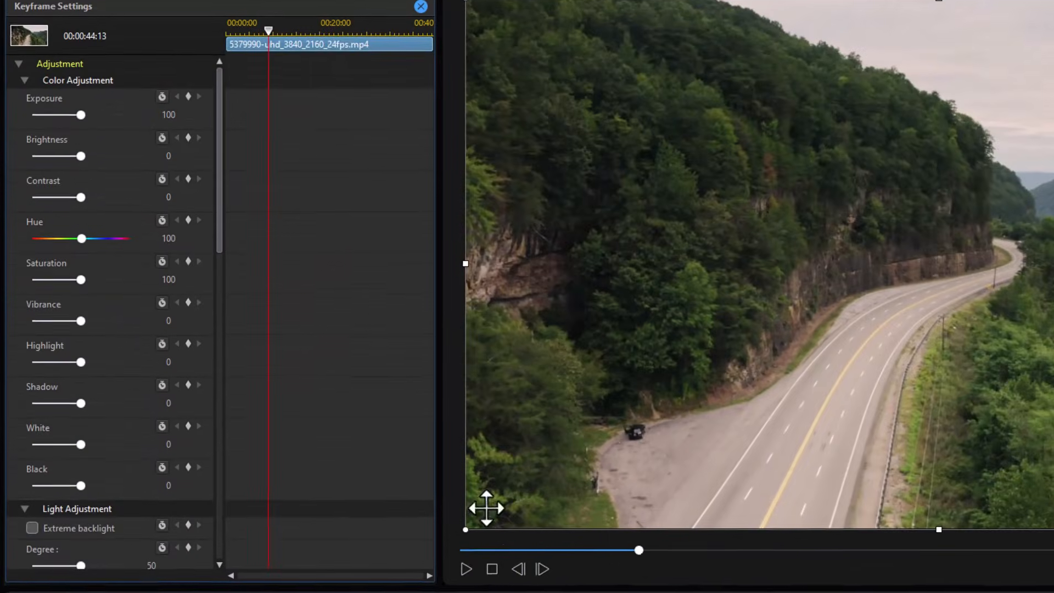
drag(438, 209, 658, 219)
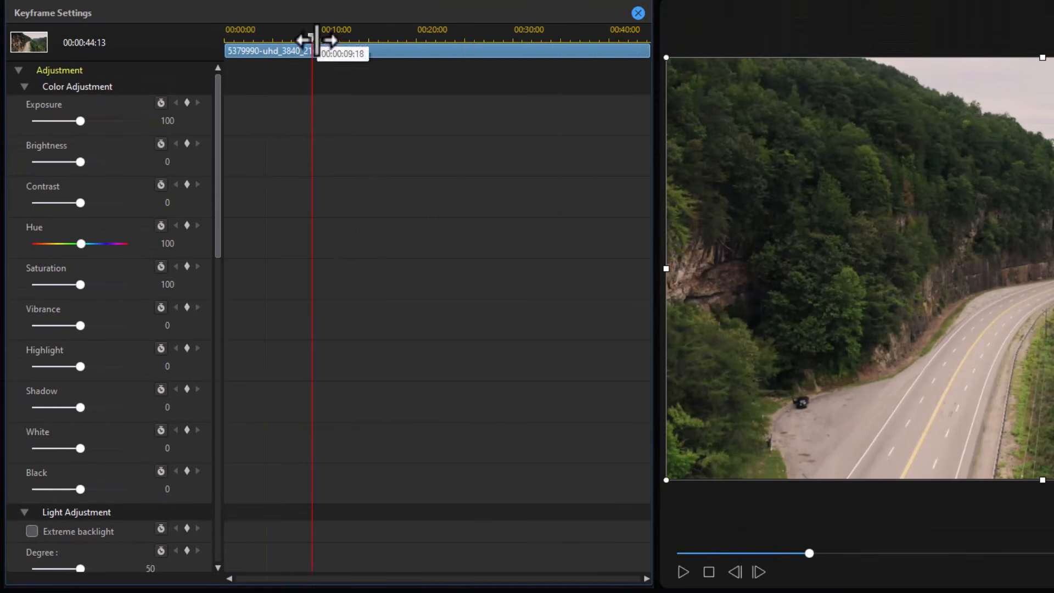
drag(310, 41, 158, 59)
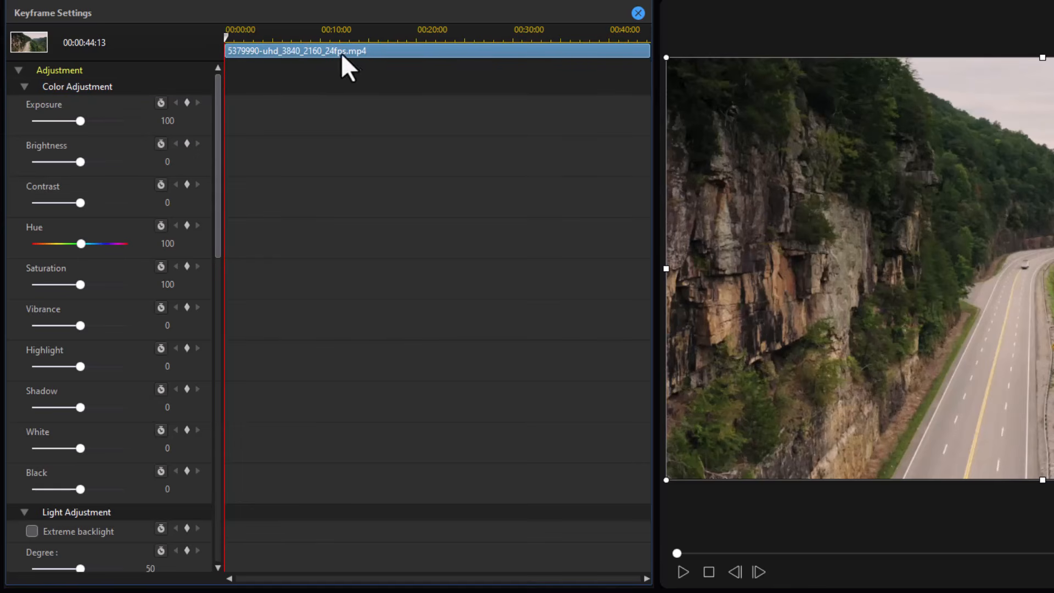
drag(227, 37, 411, 69)
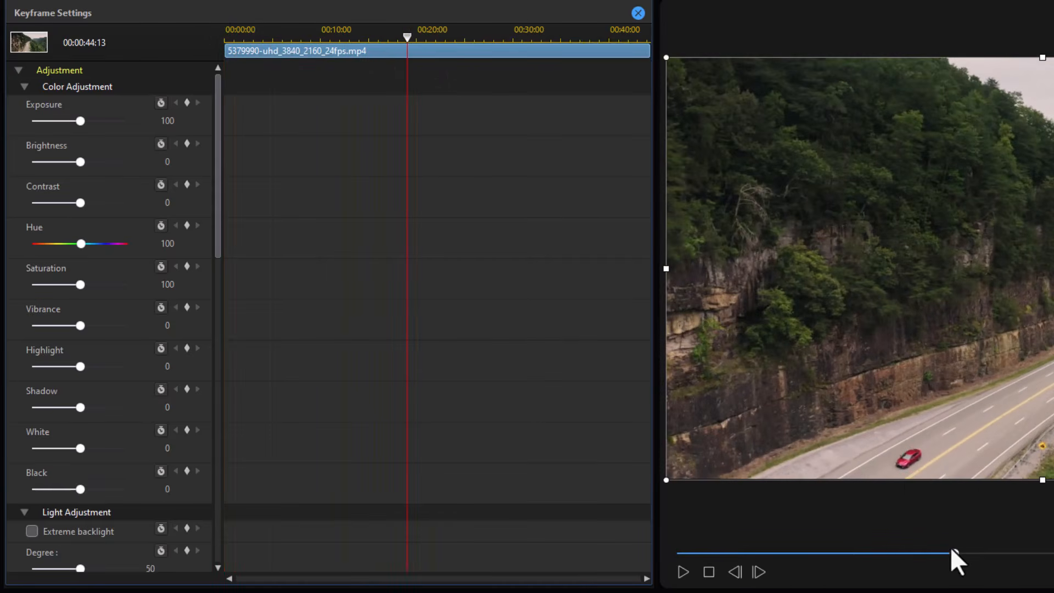
drag(955, 555, 848, 556)
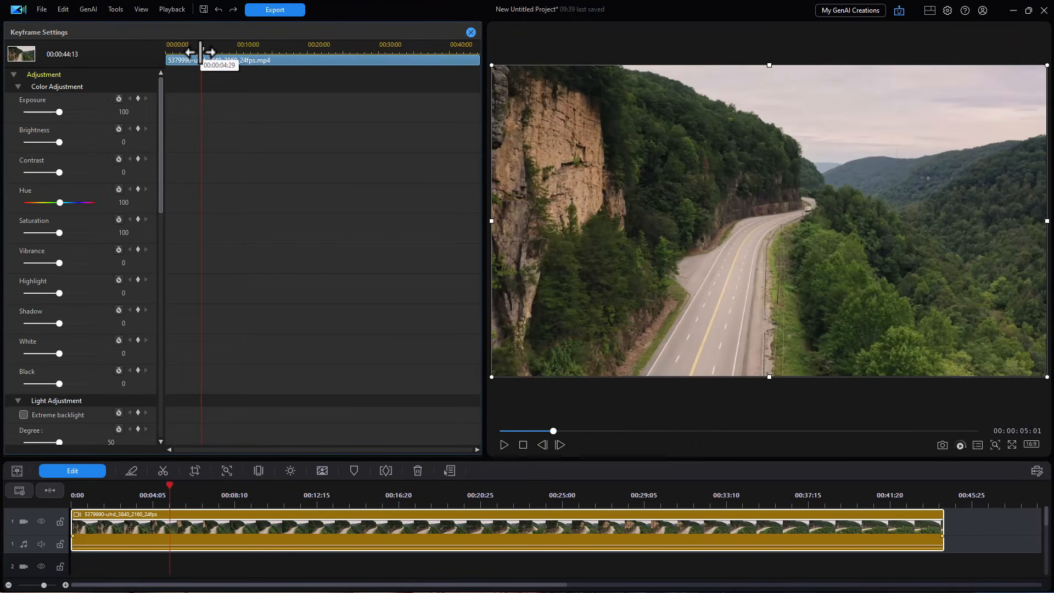
Add keyframes for Brightness, Saturation, Vibrance and Highlight at the very start of the clip.
drag(201, 52, 167, 53)
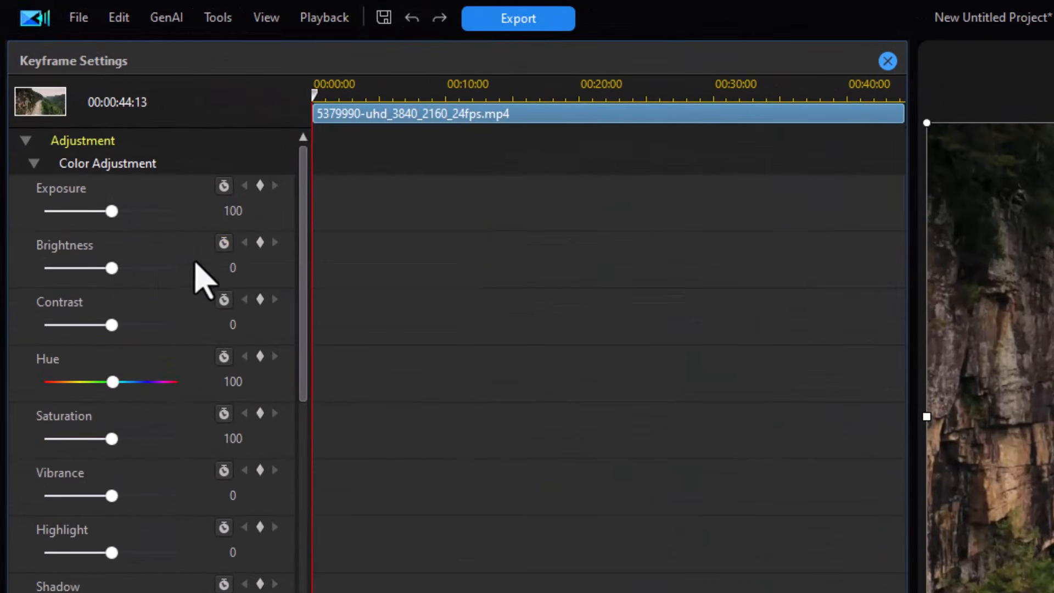
click(261, 244)
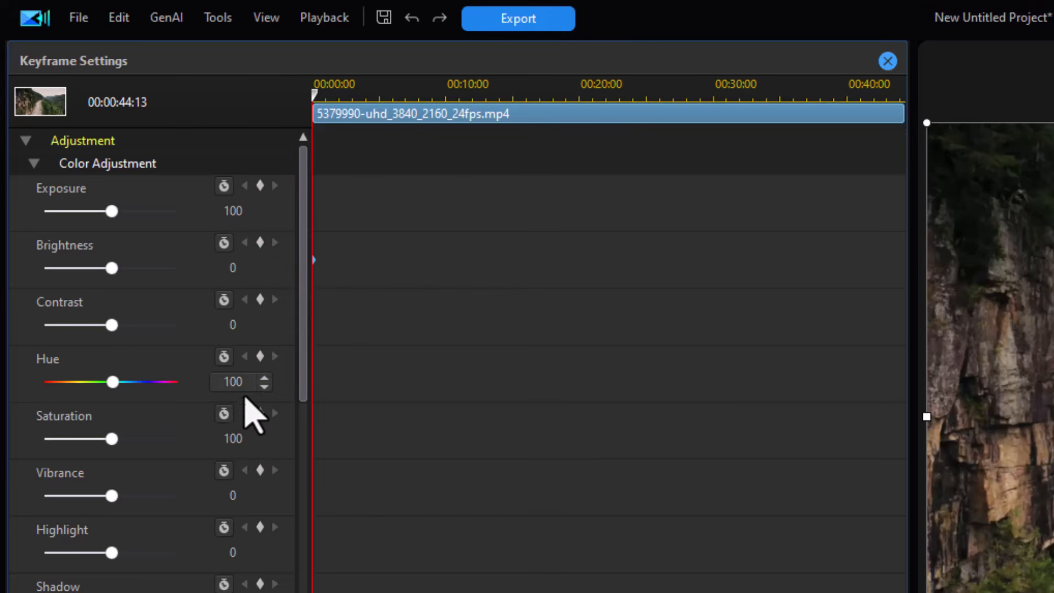
click(260, 413)
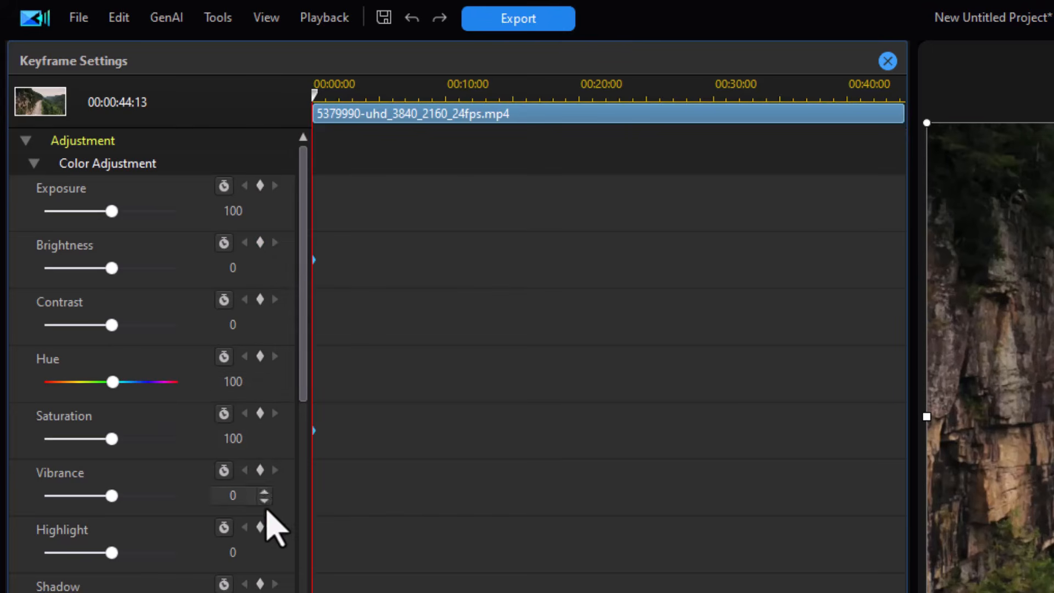
click(260, 470)
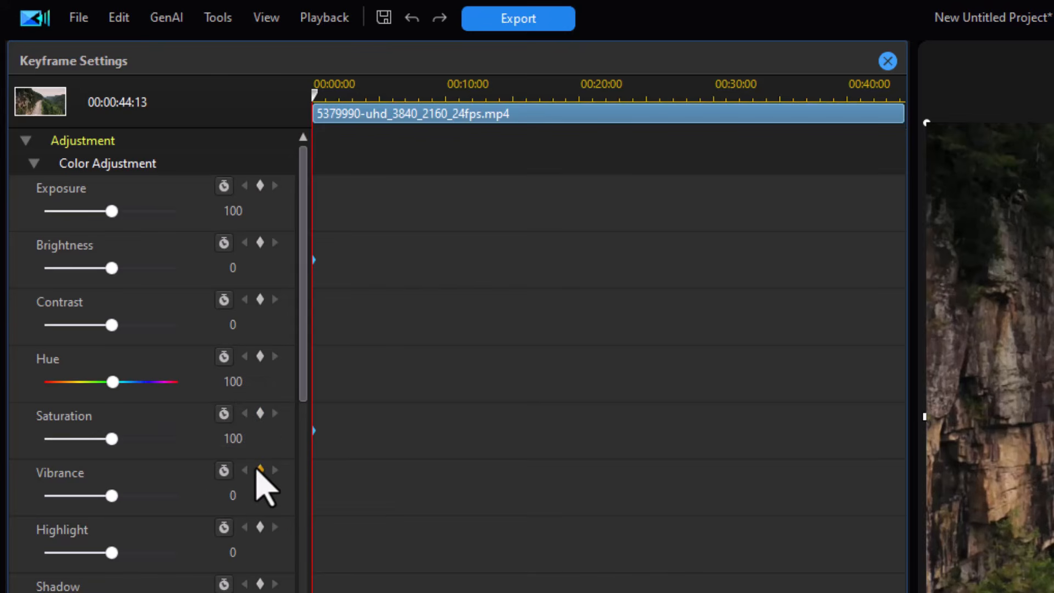
click(260, 527)
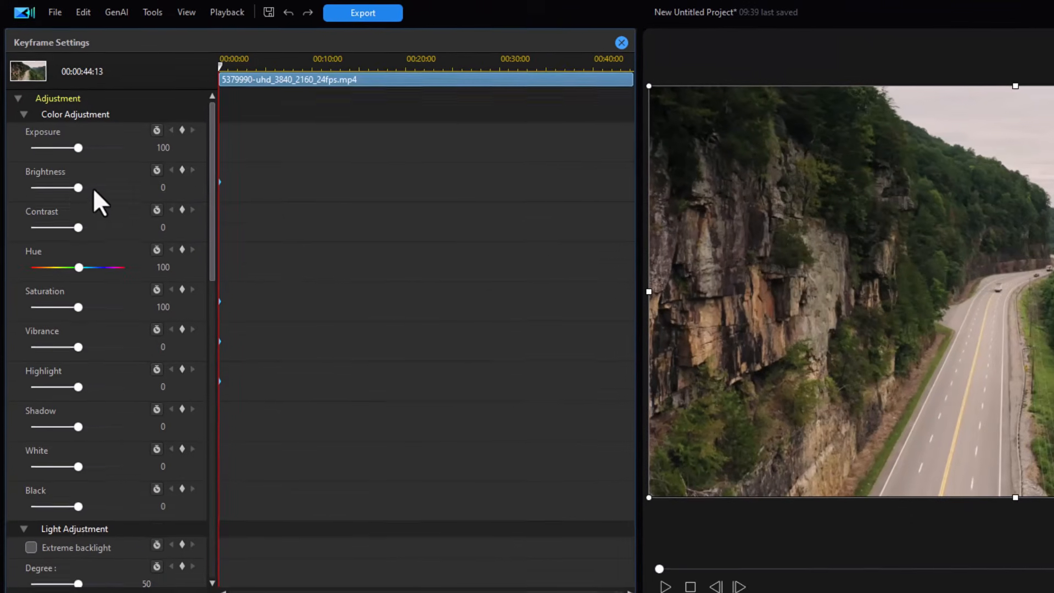
Set the starting keyframes to Brightness 14, Saturation 106, Vibrance 15 and Highlight 23.
drag(76, 188, 83, 188)
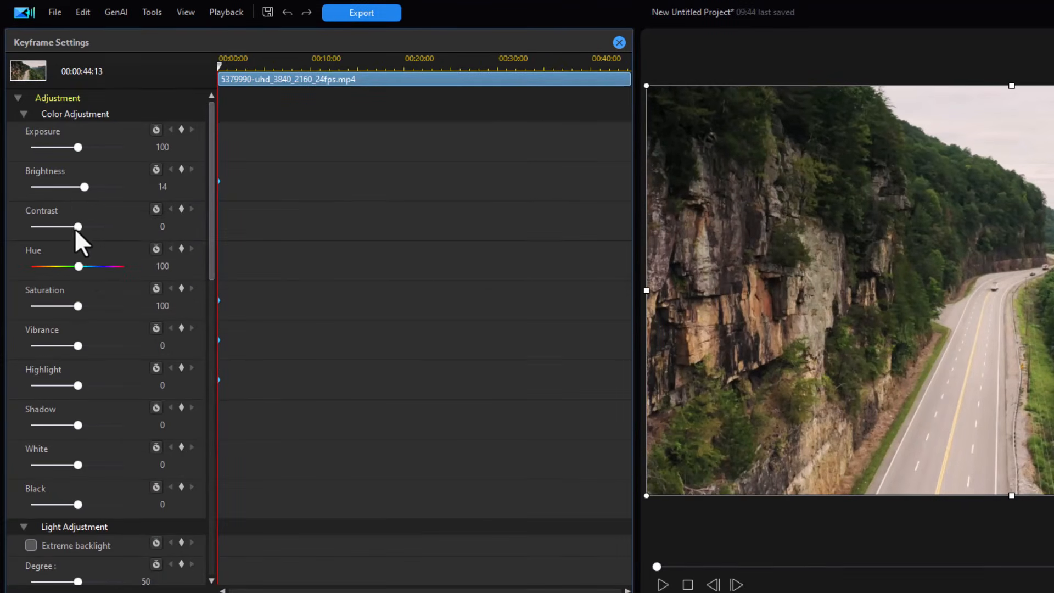
mouse_move(78, 305)
mouse_down()
mouse_move(91, 310)
mouse_move(81, 309)
mouse_up()
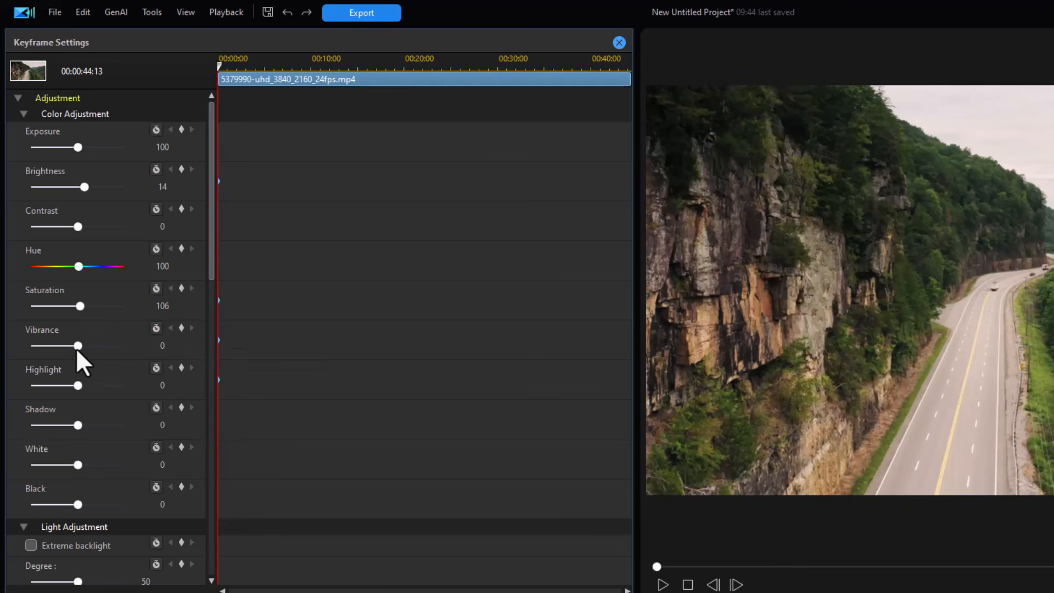
drag(81, 352, 83, 353)
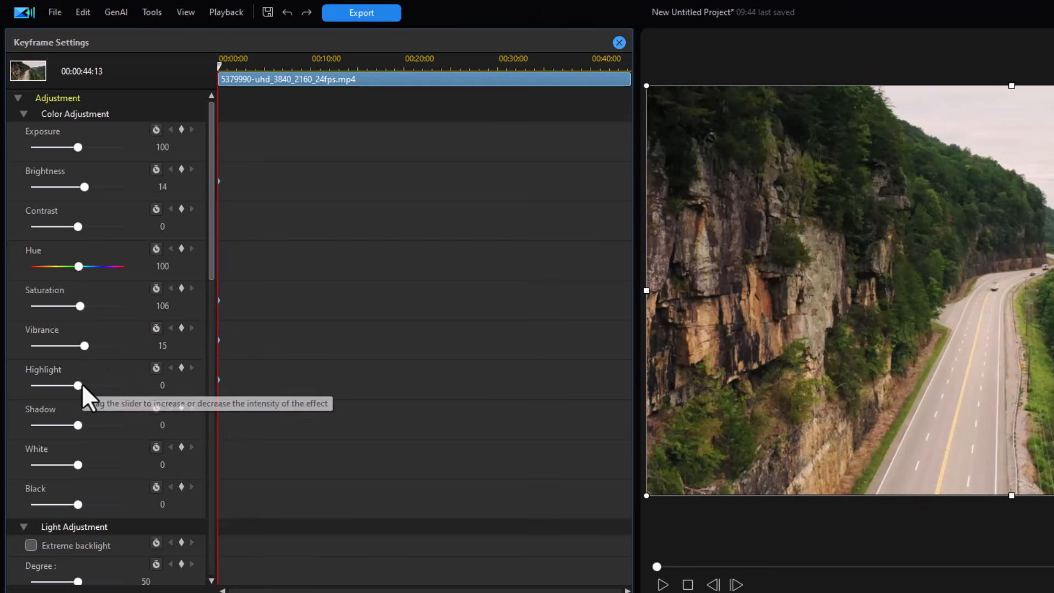
drag(78, 385, 85, 391)
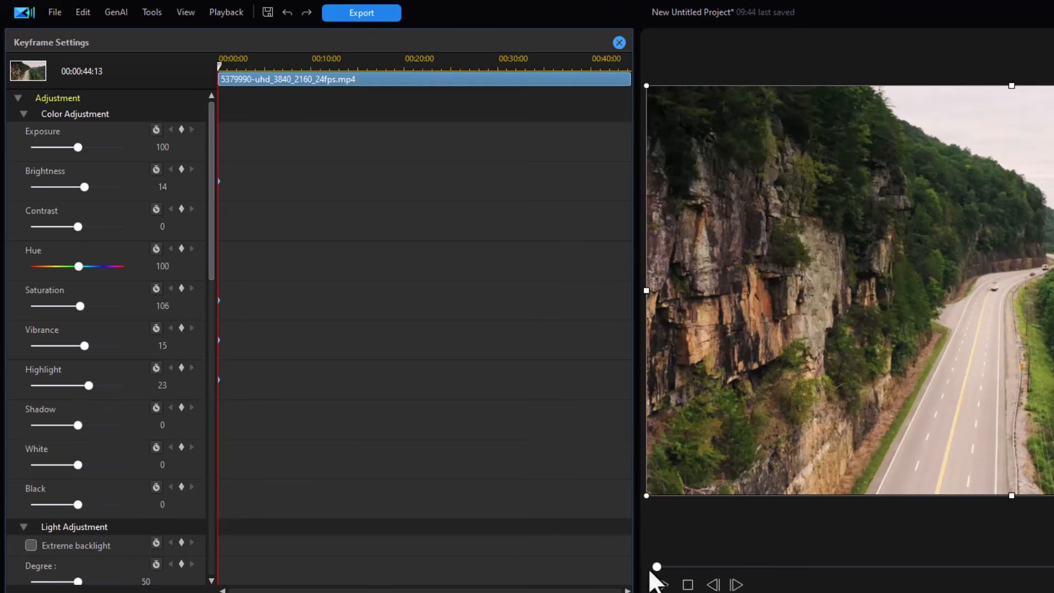
At about 22 seconds, set Brightness to -17, Saturation to 63 and Vibrance to -24, and lower Highlight below its starting value.
drag(657, 566, 979, 591)
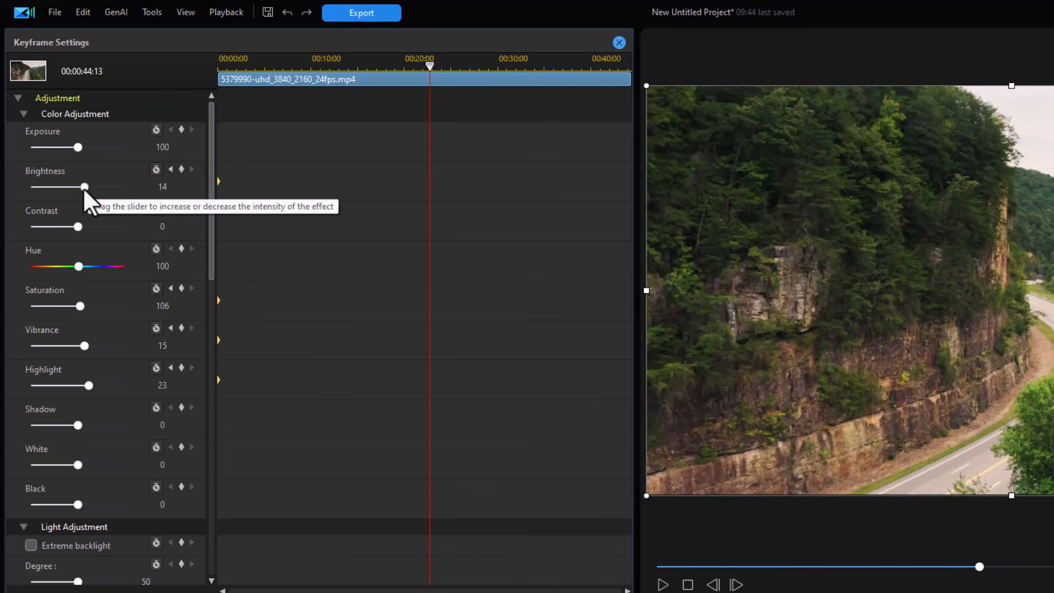
drag(85, 188, 70, 190)
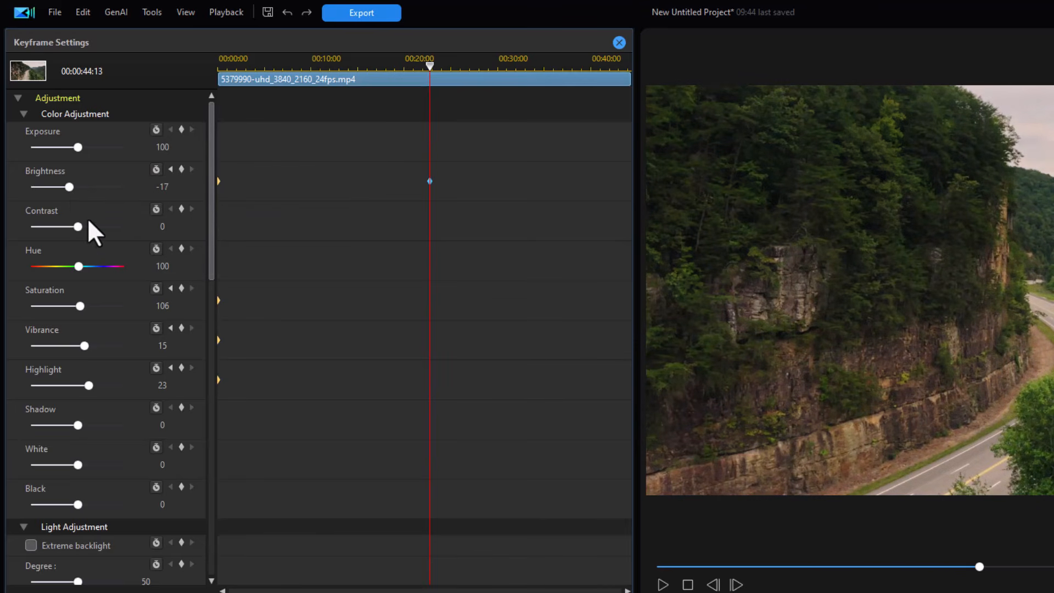
drag(78, 307, 60, 308)
drag(84, 346, 66, 348)
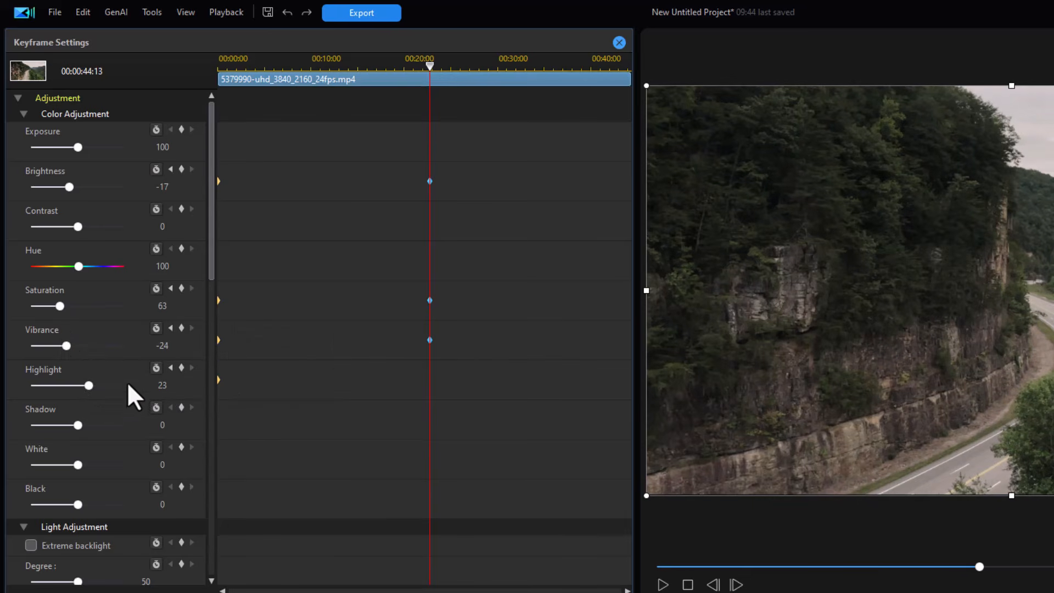
drag(92, 383, 67, 384)
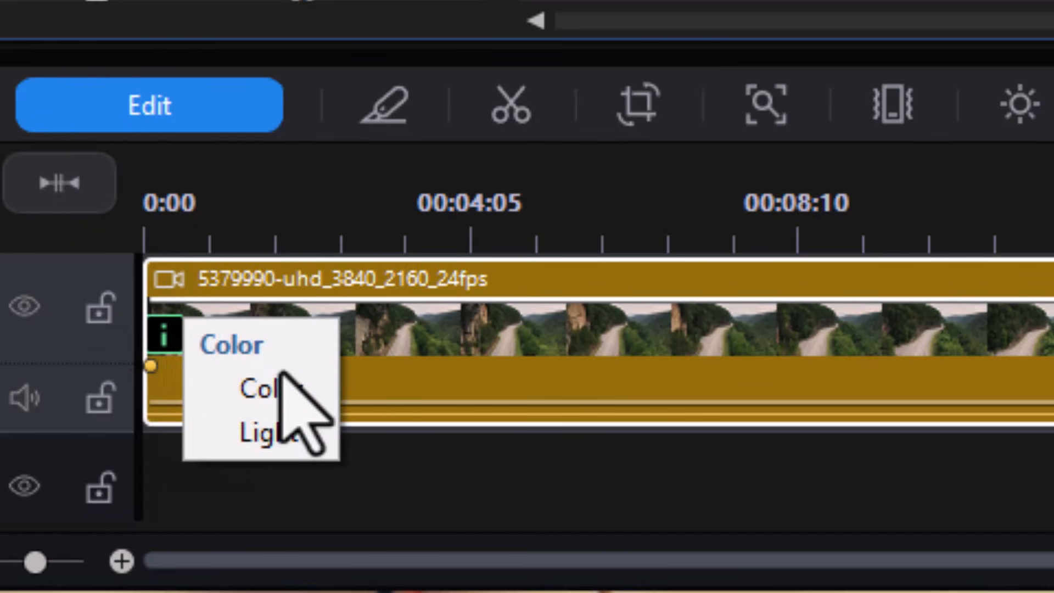
Try to turn off the Light adjustment in the clip's Color settings, declining the keyframe reset.
click(277, 390)
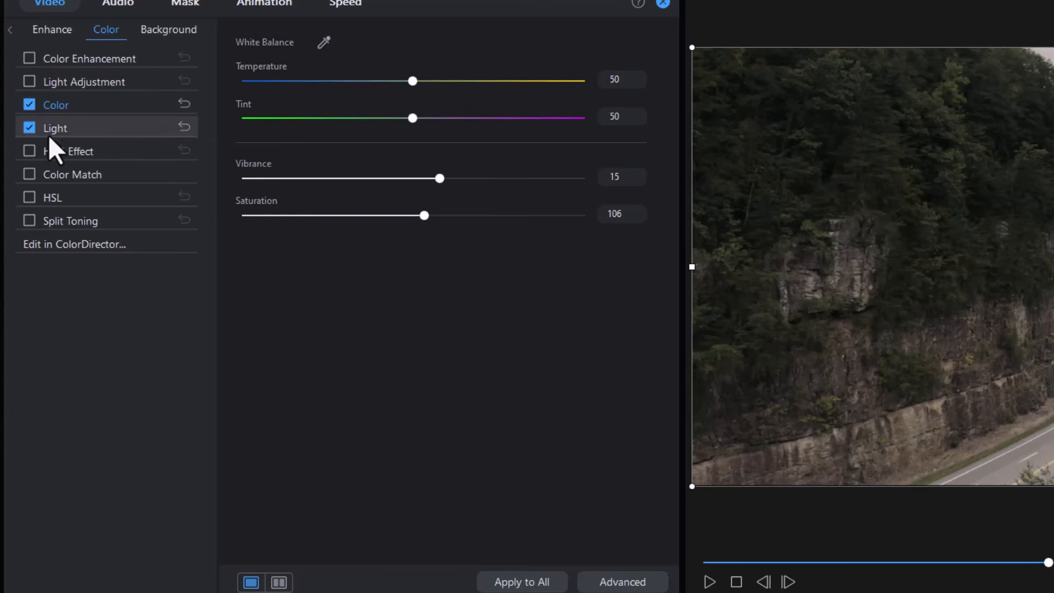
click(24, 130)
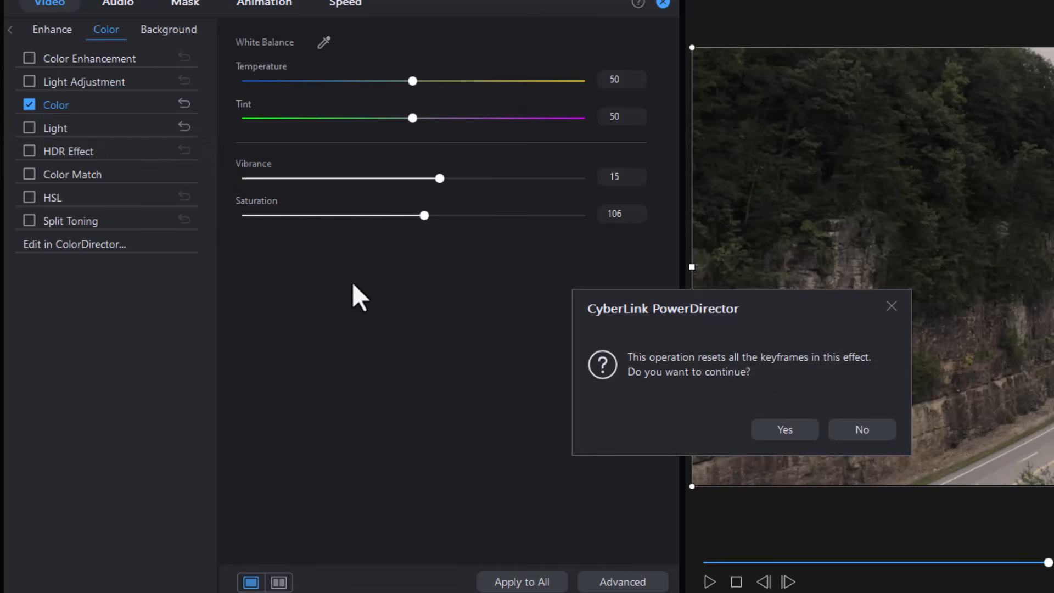
click(883, 430)
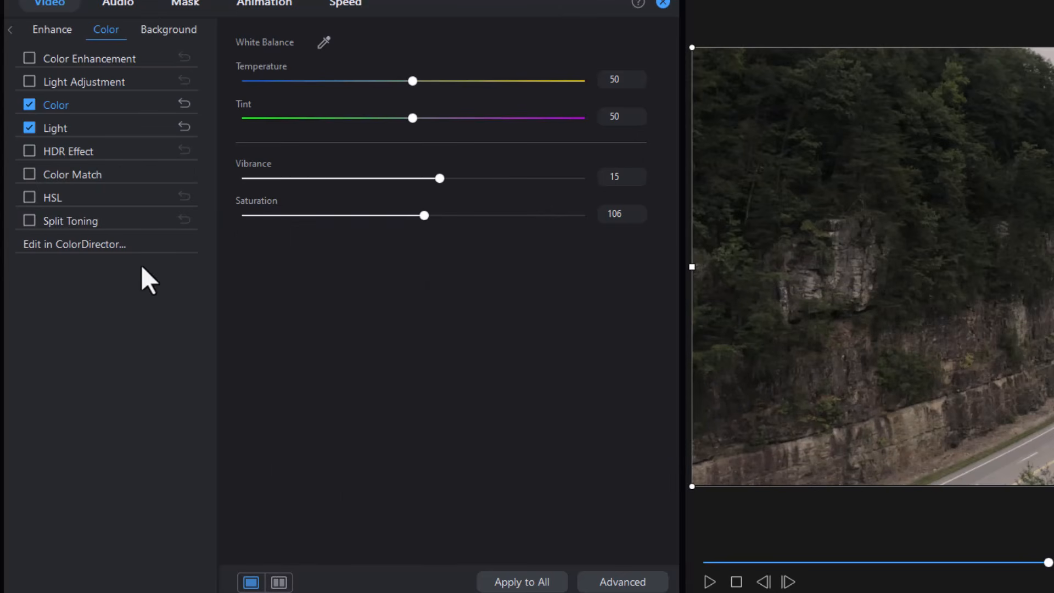
Compare the clip side by side before and after the color changes, and close its color settings.
click(279, 583)
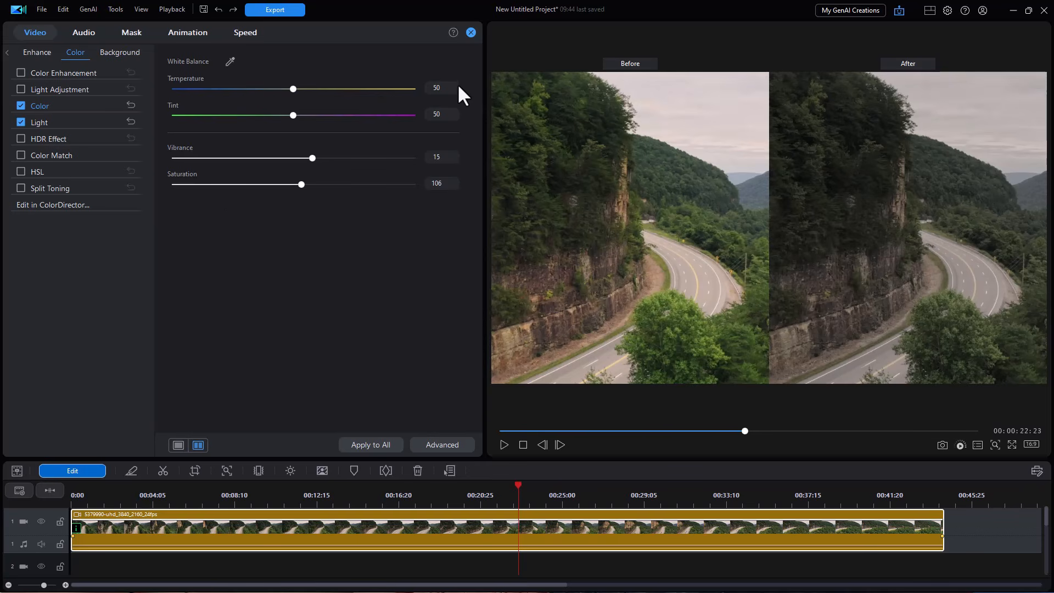
click(470, 32)
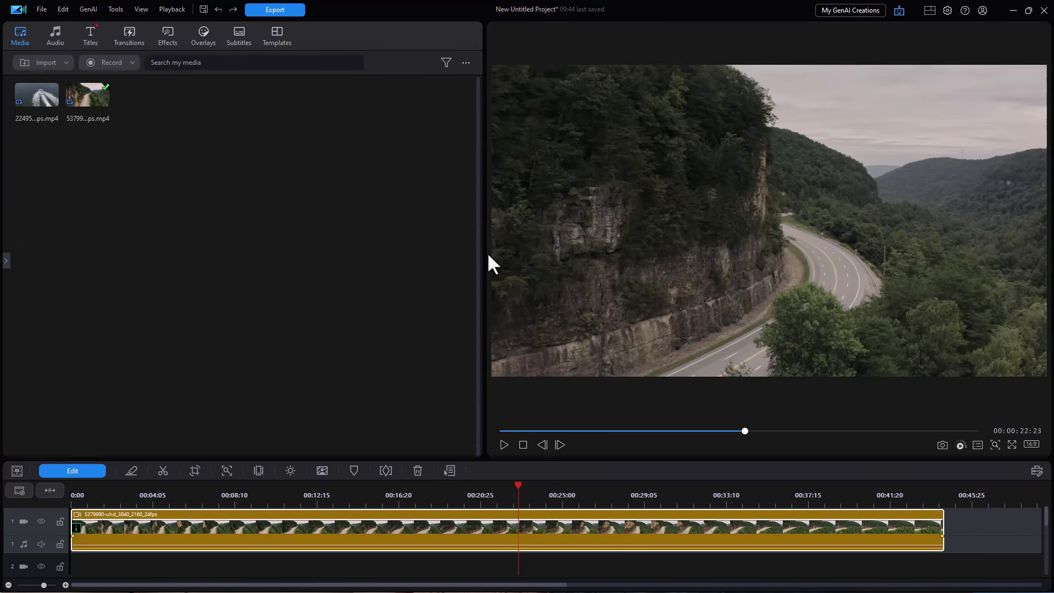
Enlarge the video preview and move the timeline playhead to about 32 seconds.
drag(487, 246, 81, 249)
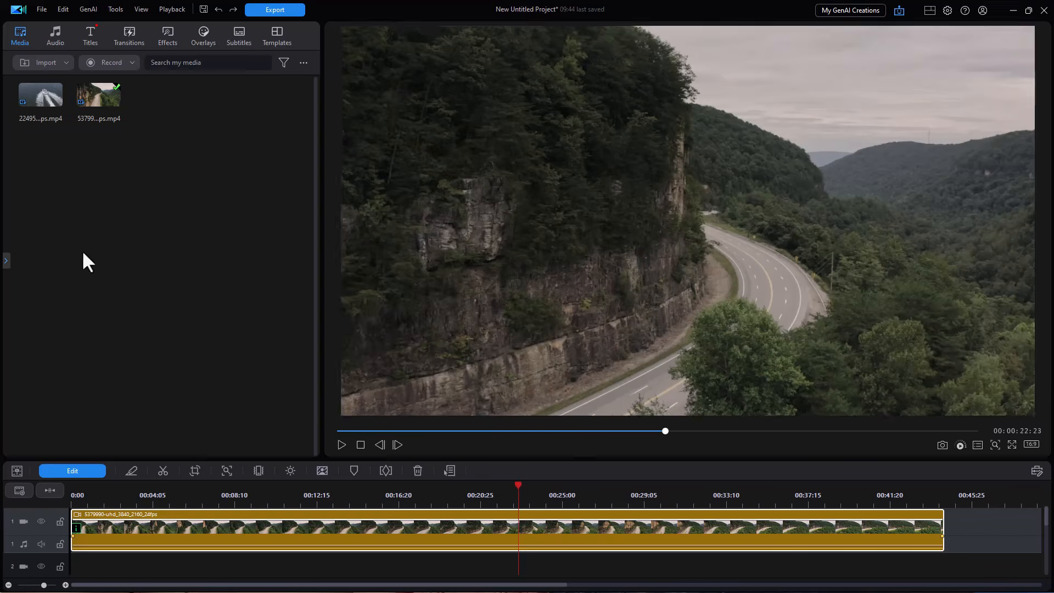
click(518, 484)
drag(517, 484, 682, 505)
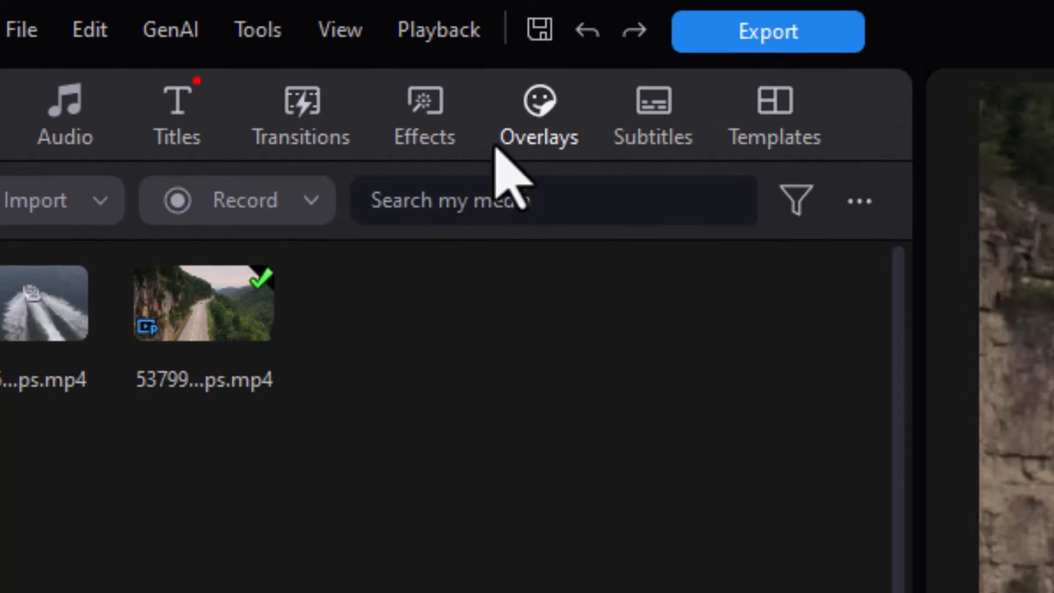
Search the particle overlays for fog, place Dense Fog on video track 2 at about 32 seconds, and extend it to about 14 seconds long.
click(542, 106)
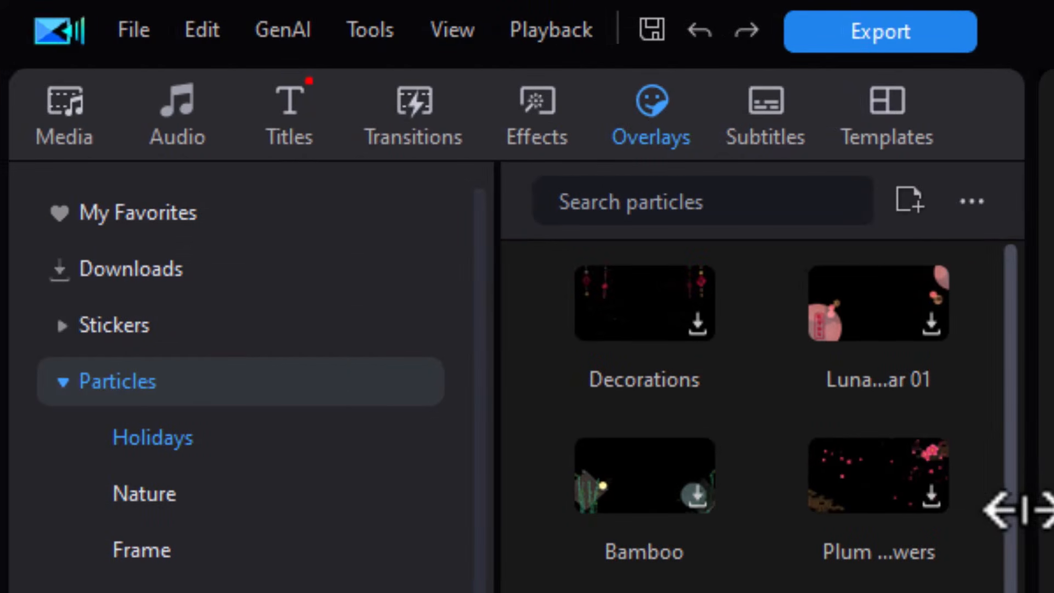
click(546, 206)
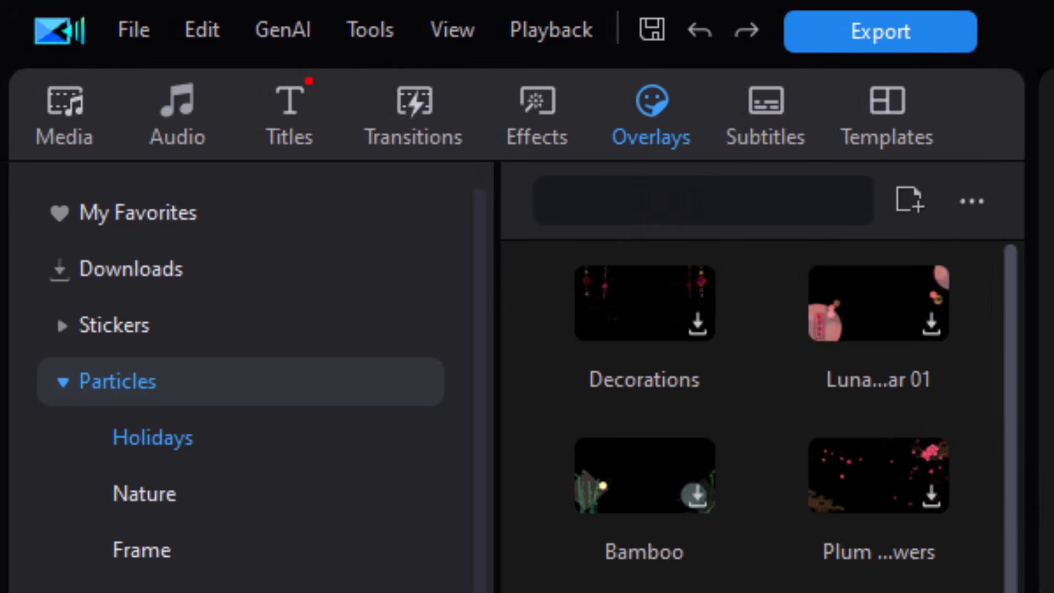
text(fog)
key(Return)
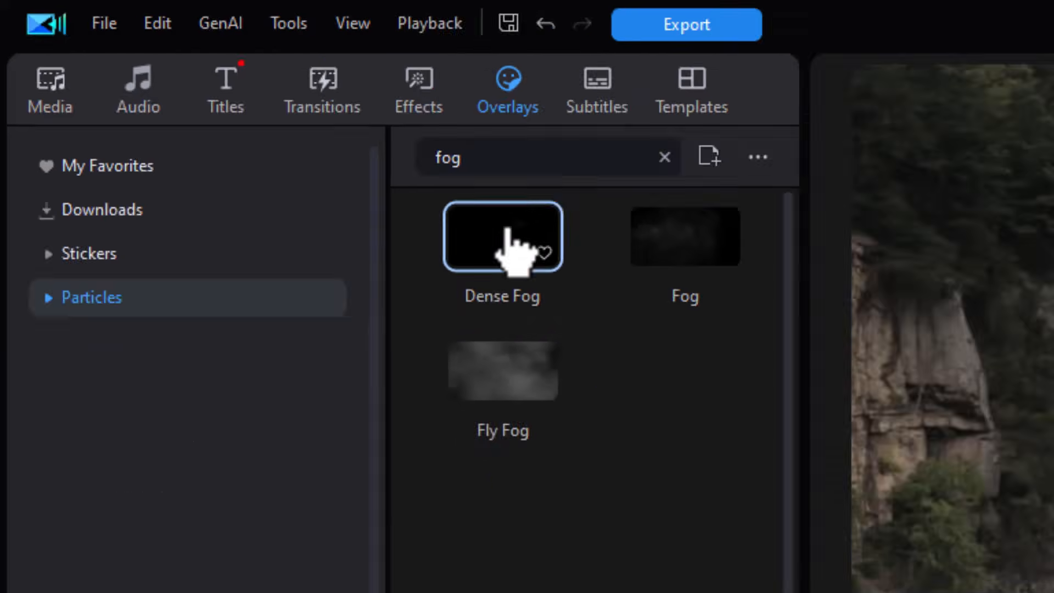
drag(506, 236, 708, 549)
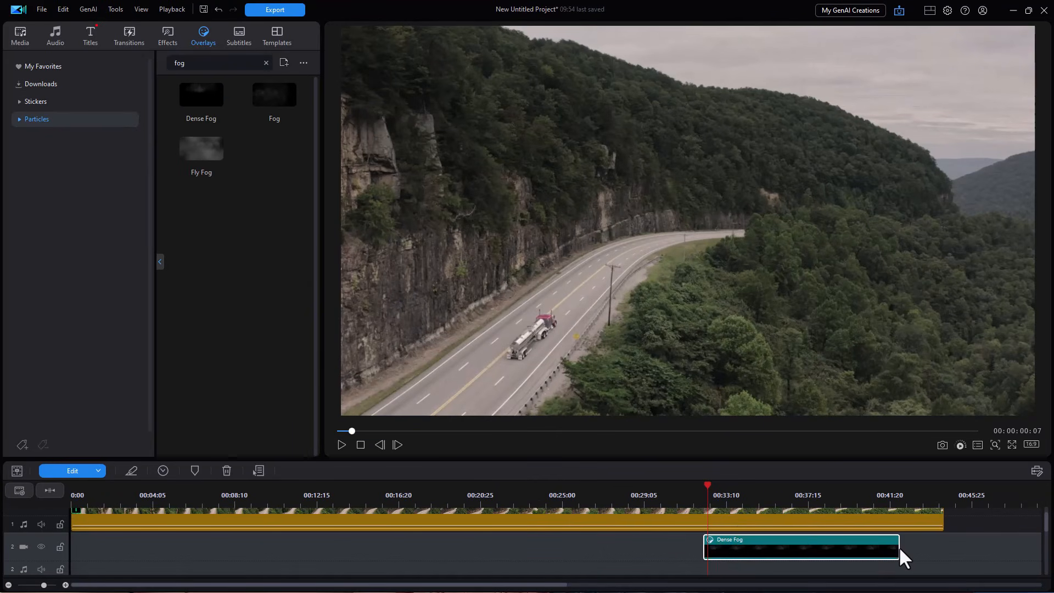
drag(901, 551, 982, 551)
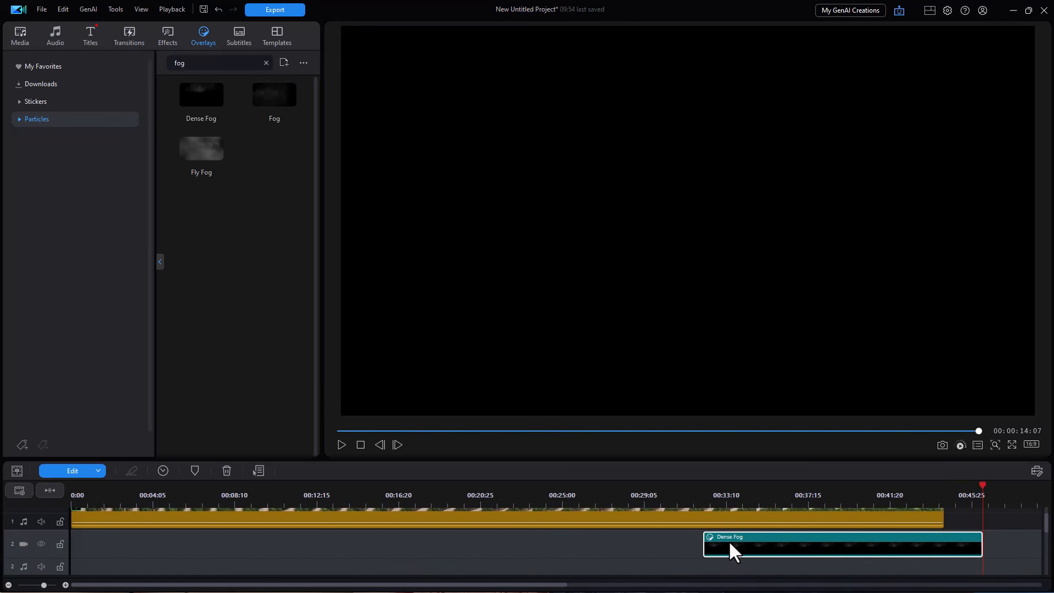
Open the Dense Fog overlay for advanced particle editing and select the emitter named Particle.
click(76, 473)
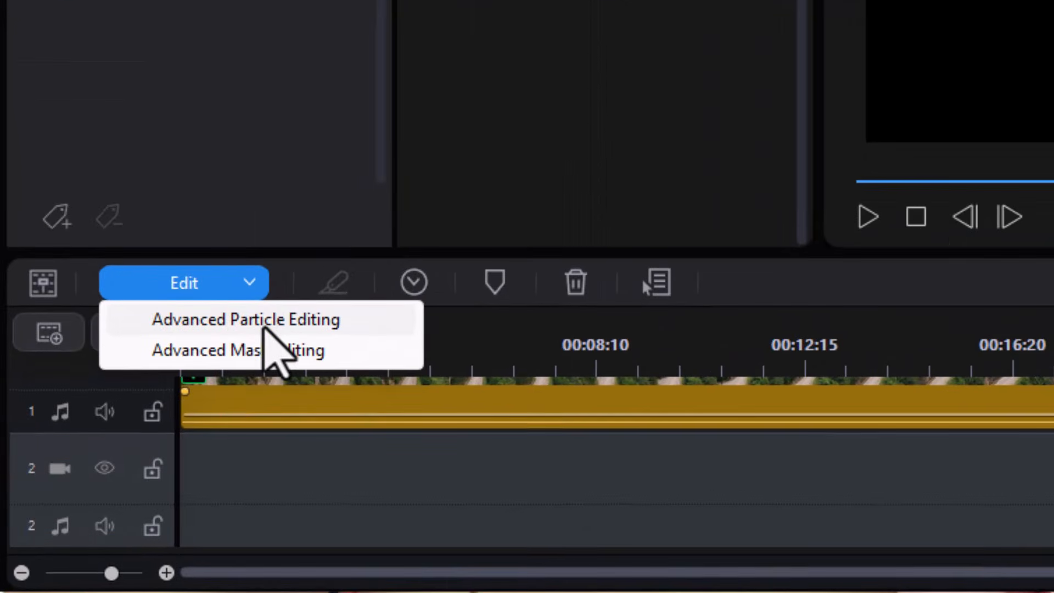
click(264, 323)
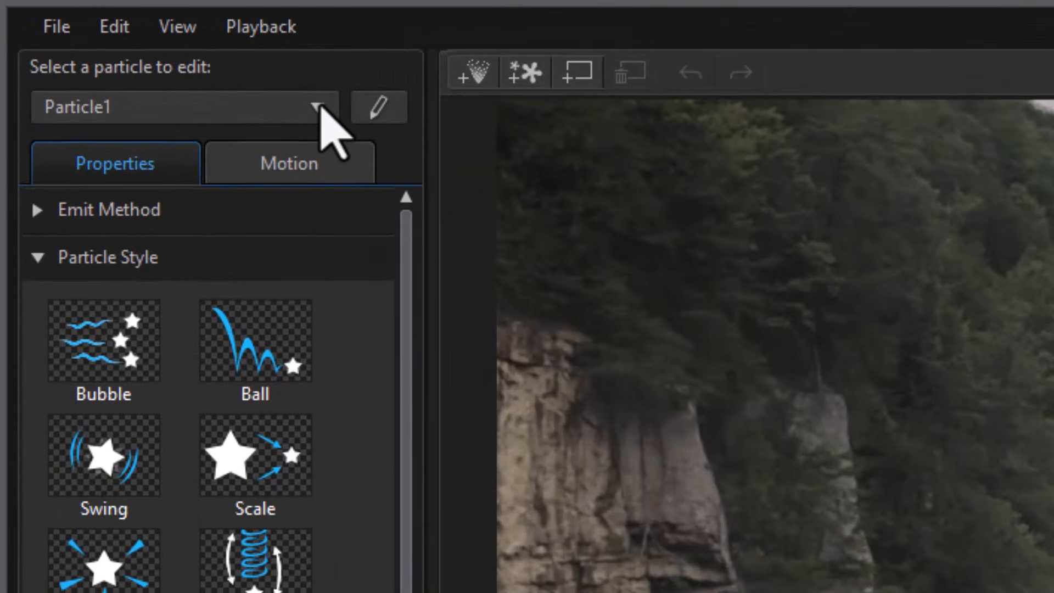
click(318, 107)
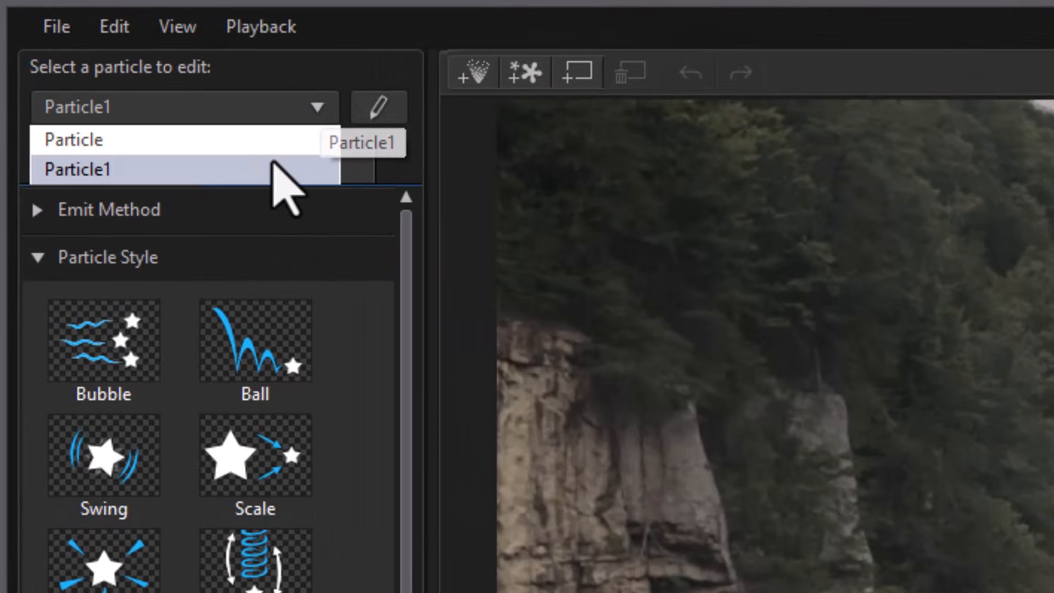
click(217, 139)
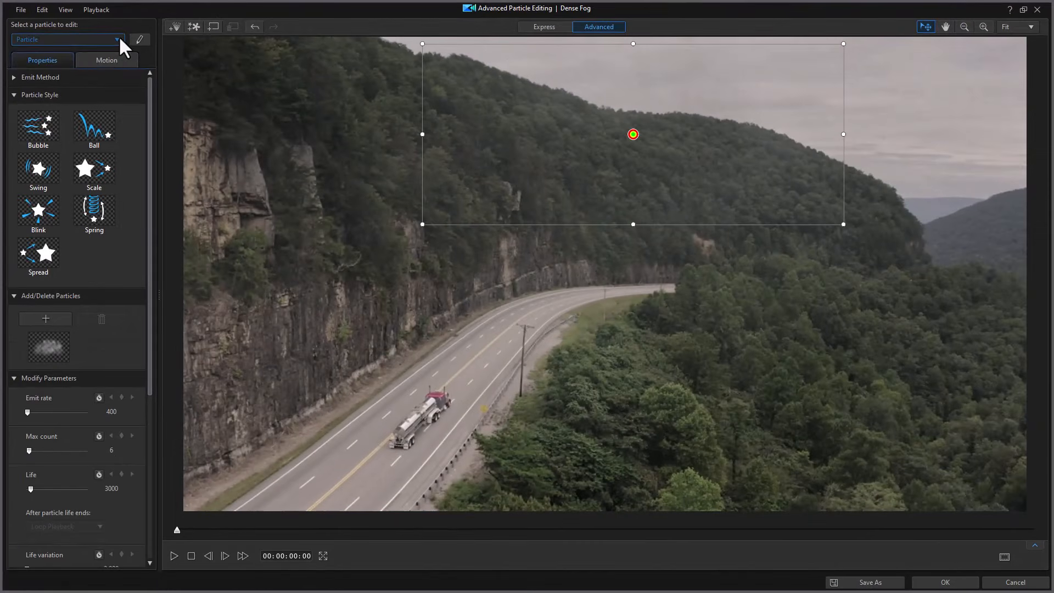
click(318, 107)
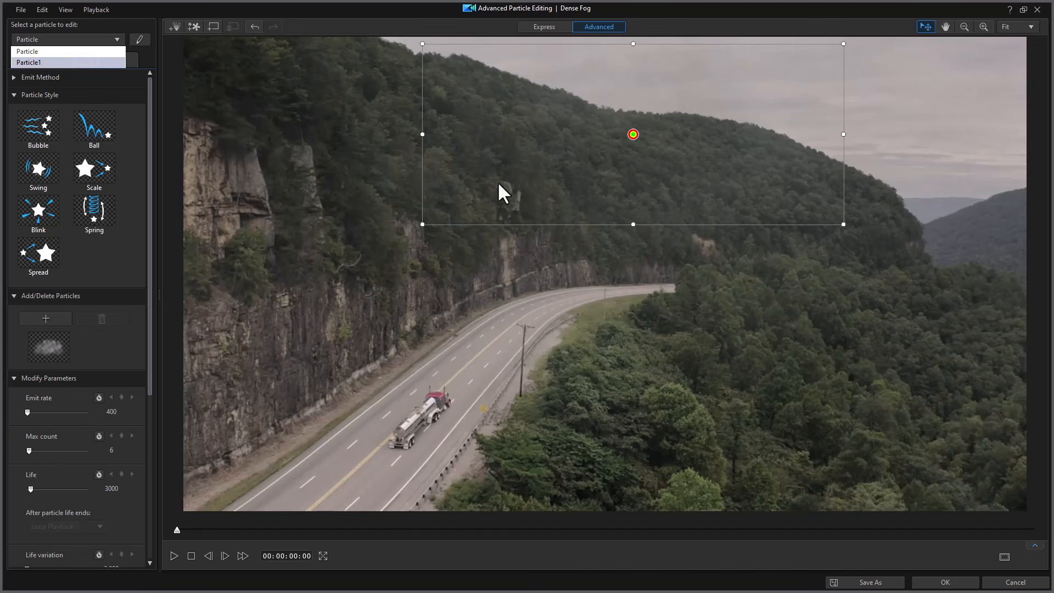
Play the first seconds of the Dense Fog effect over the road clip, and return to the start.
click(174, 555)
click(173, 556)
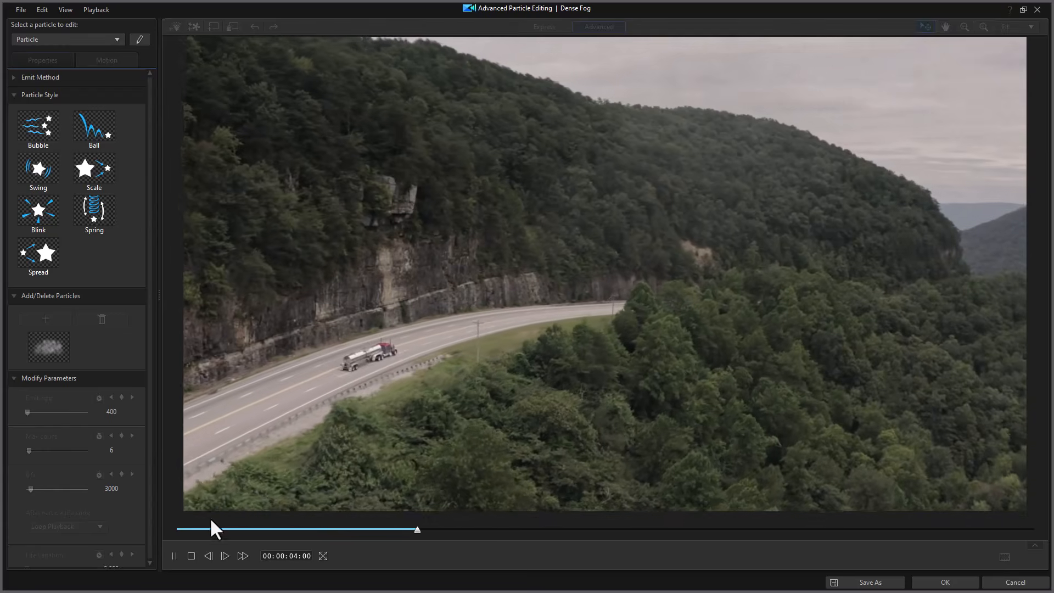
click(174, 556)
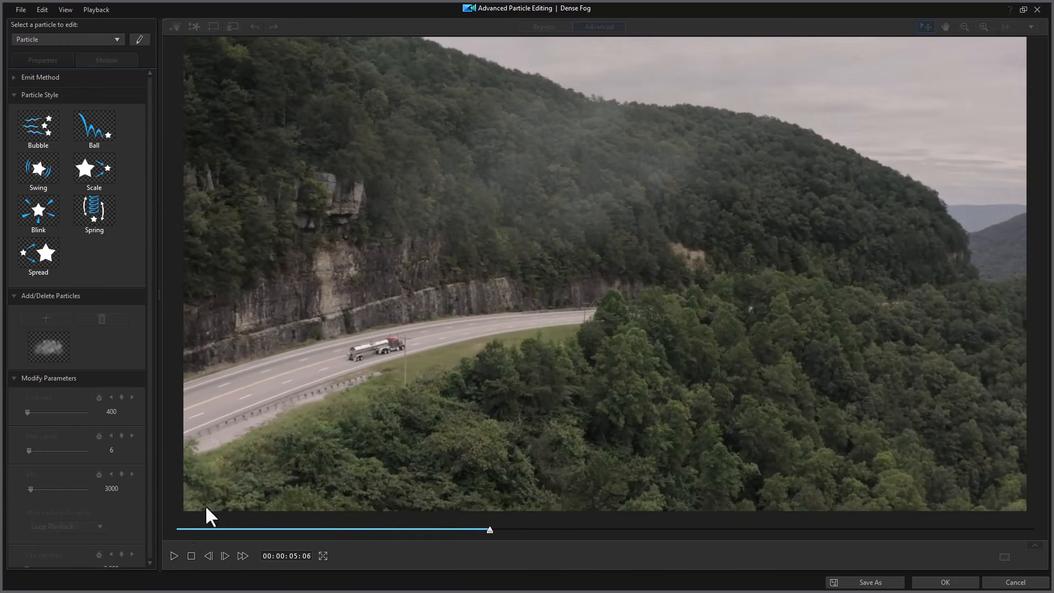
click(191, 555)
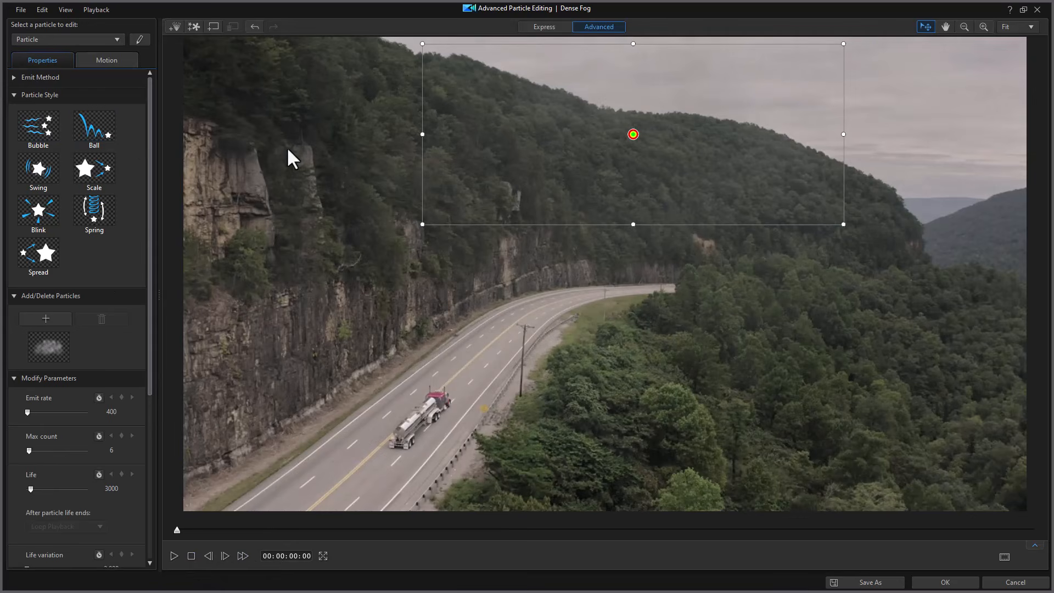
Change the selected emitter's emit method to Line and point its emission arrow downward.
click(12, 77)
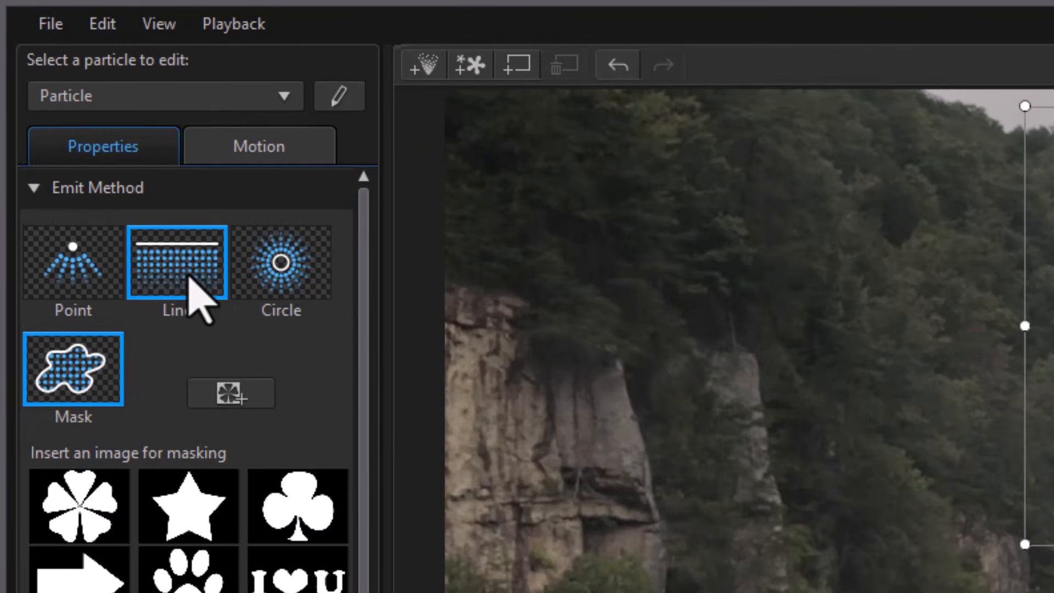
click(186, 278)
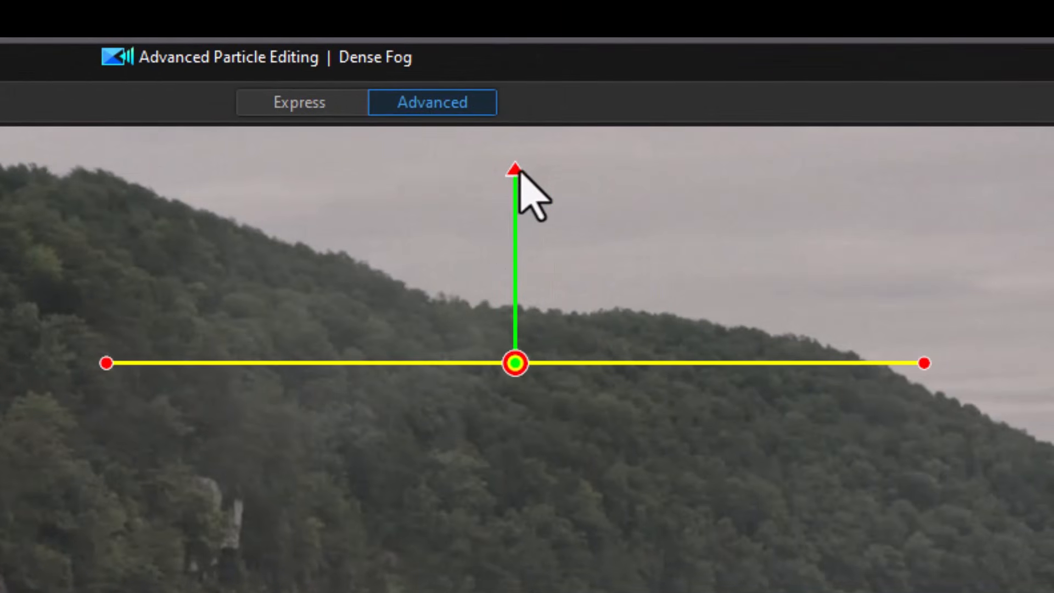
drag(532, 176, 443, 581)
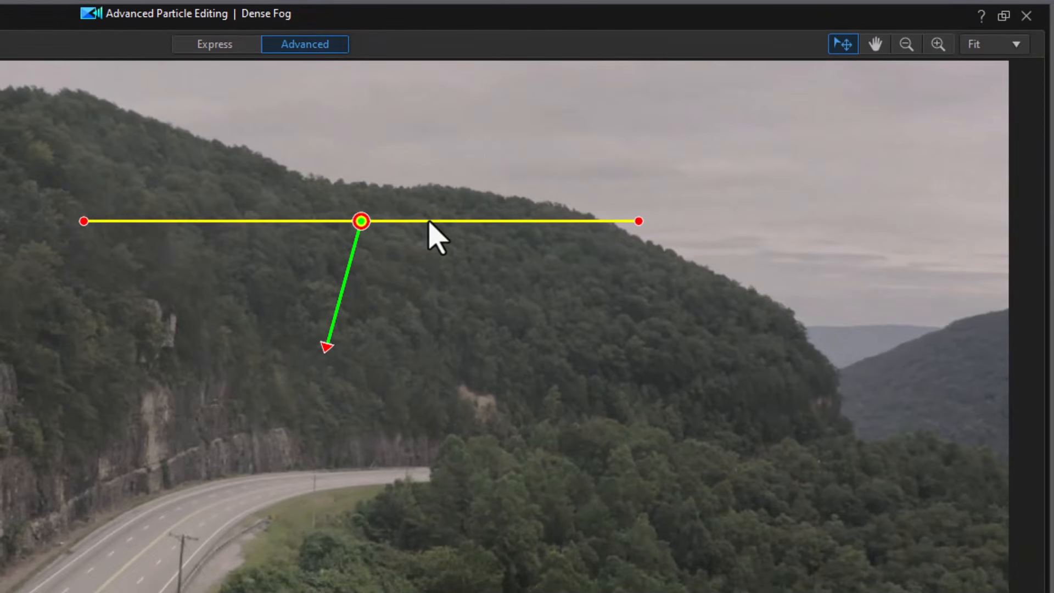
Move the line emitter above the right half of the video frame and fine-tune its downward emission arrow.
drag(378, 240, 548, 22)
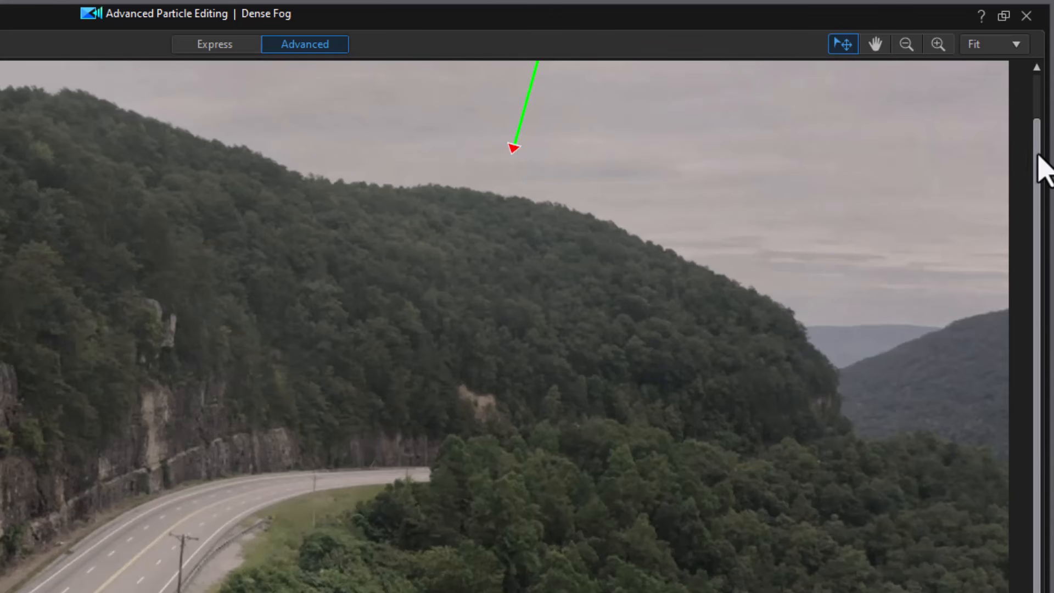
drag(1046, 170, 1046, 129)
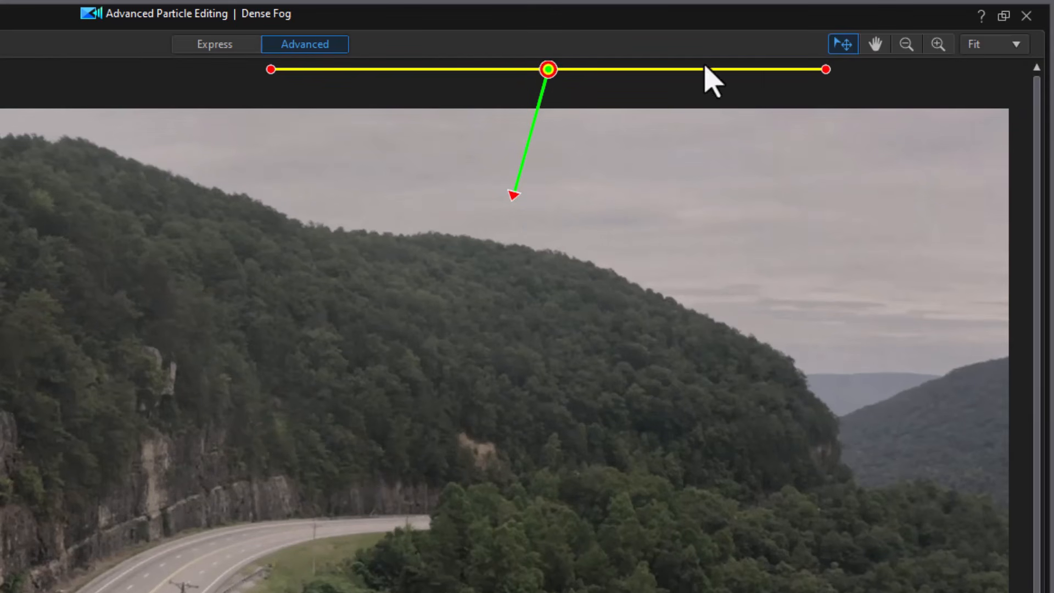
drag(546, 68, 738, 57)
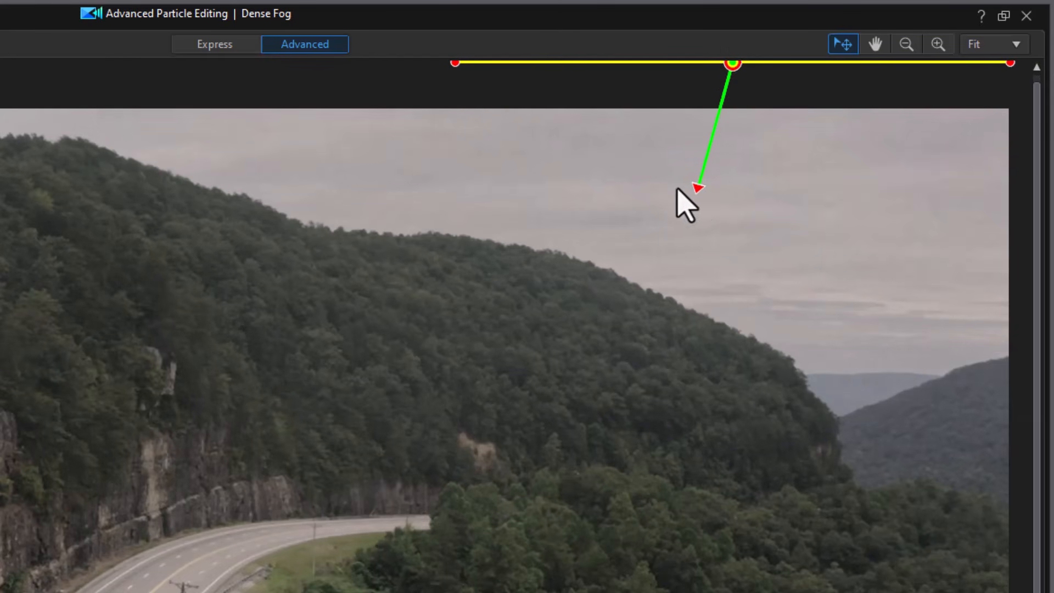
drag(697, 184, 685, 187)
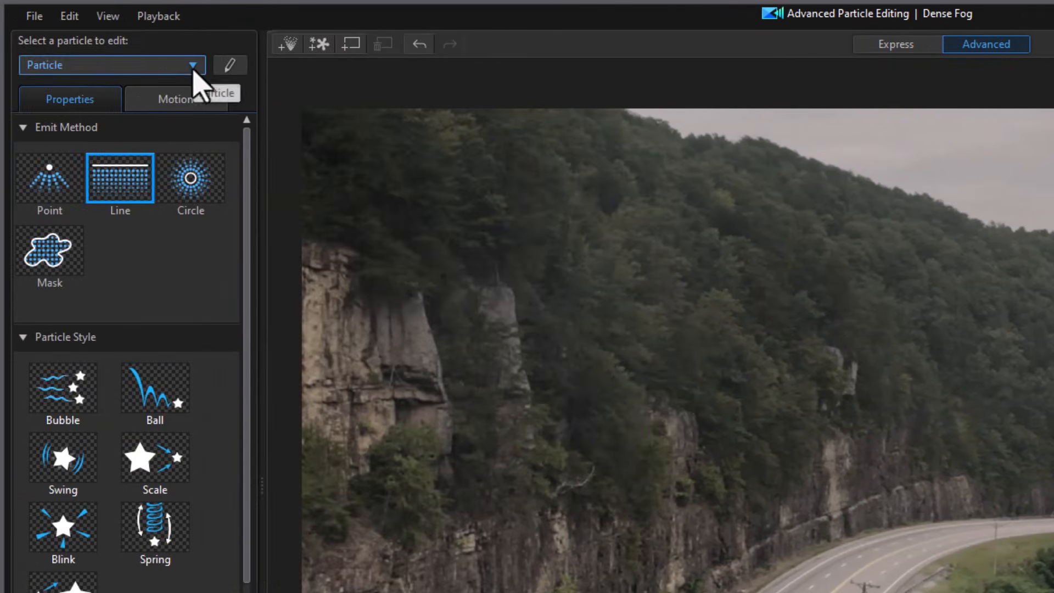
Switch Particle1 to the Line emit method, place its line above the frame's left half, and aim its arrow downward.
click(101, 68)
click(59, 107)
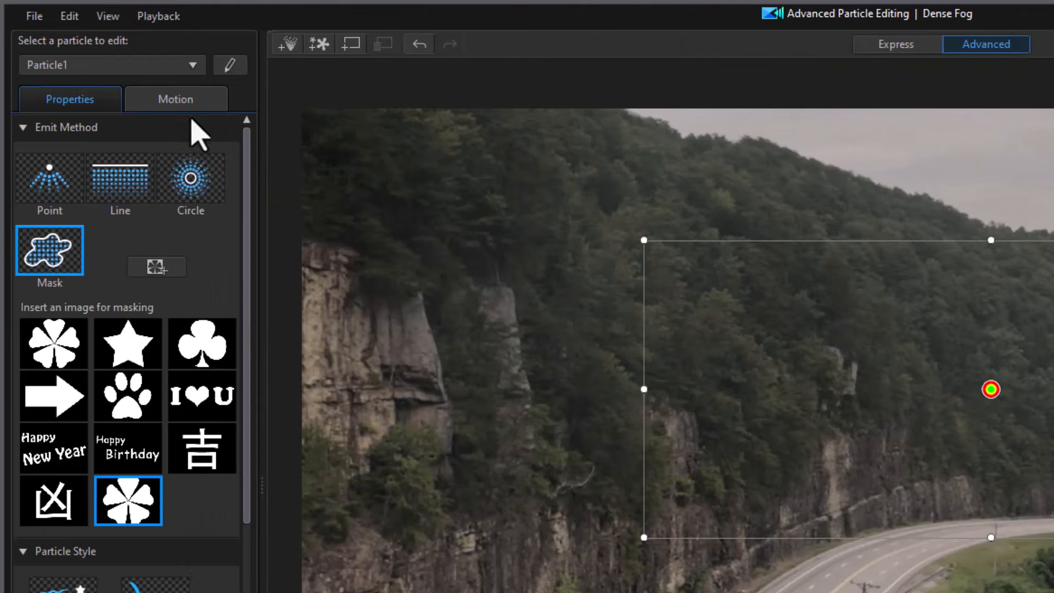
click(130, 198)
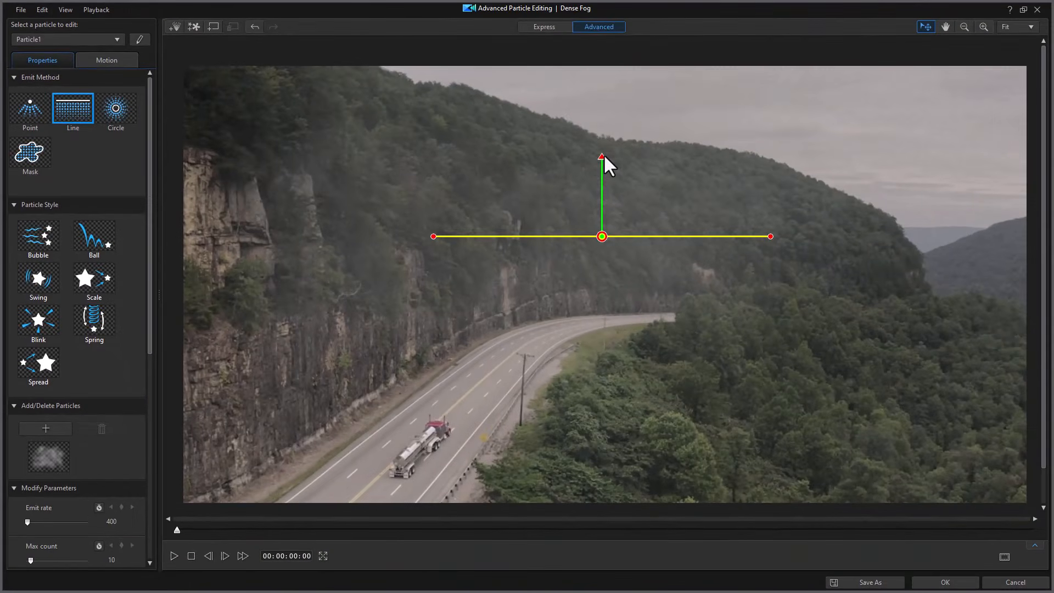
drag(630, 170, 676, 281)
drag(603, 236, 502, 62)
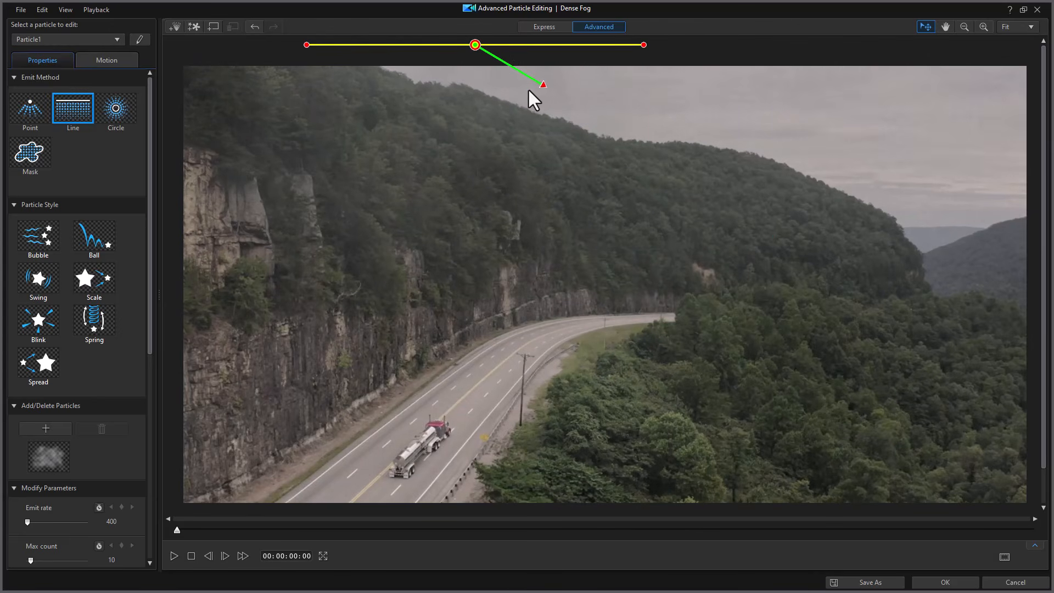
drag(542, 90, 492, 115)
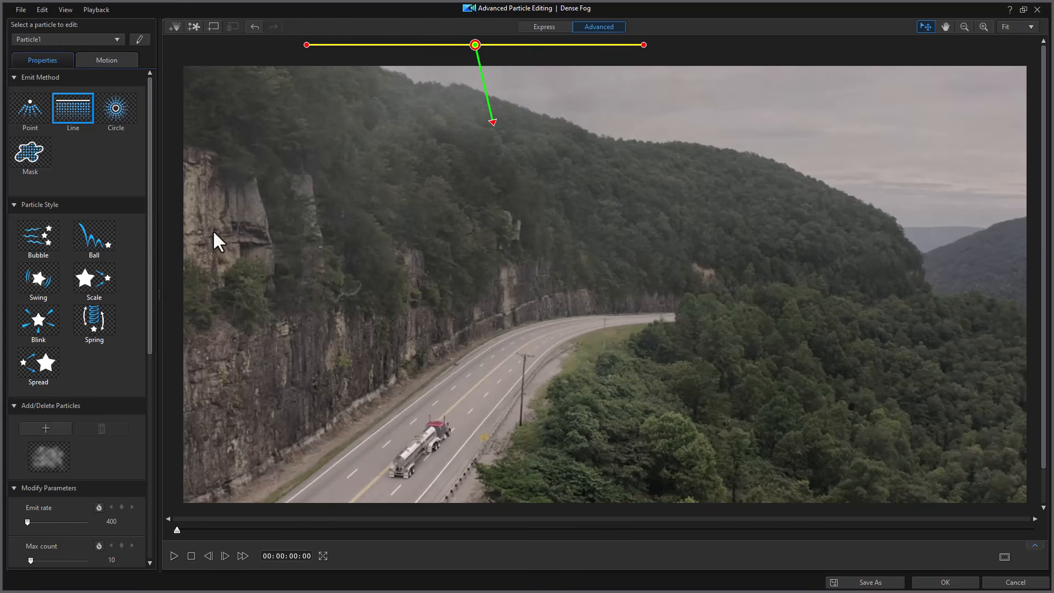
Play back the fog with both line emitters above the frame, and return to the start.
click(173, 555)
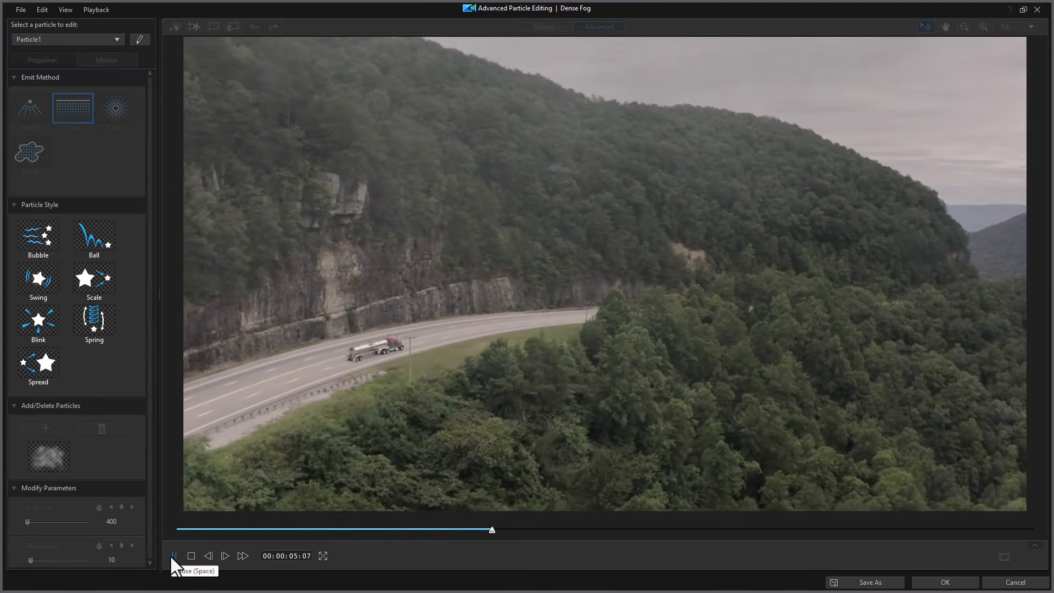
click(172, 556)
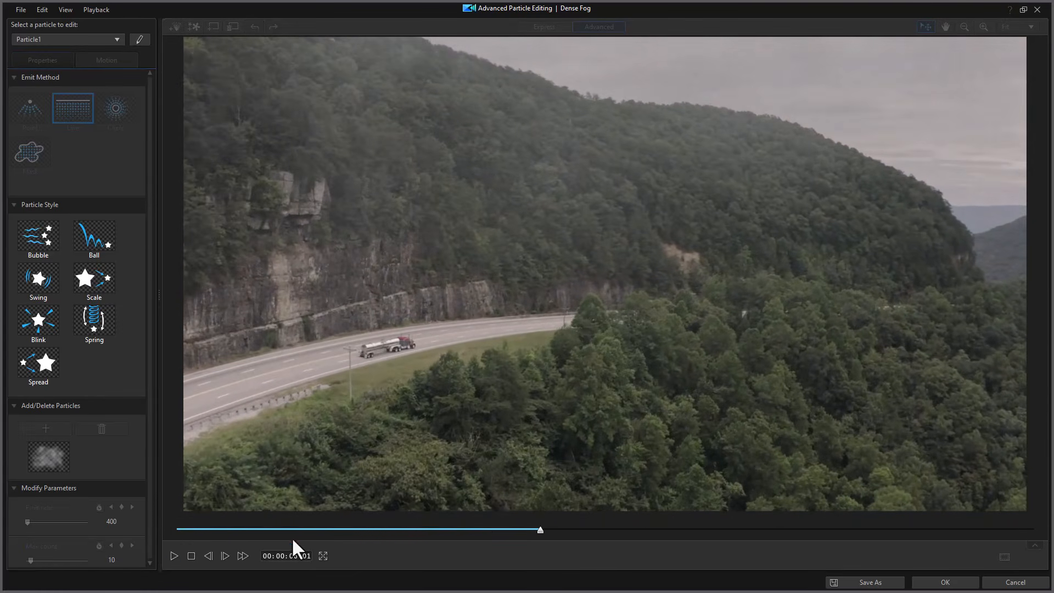
click(190, 557)
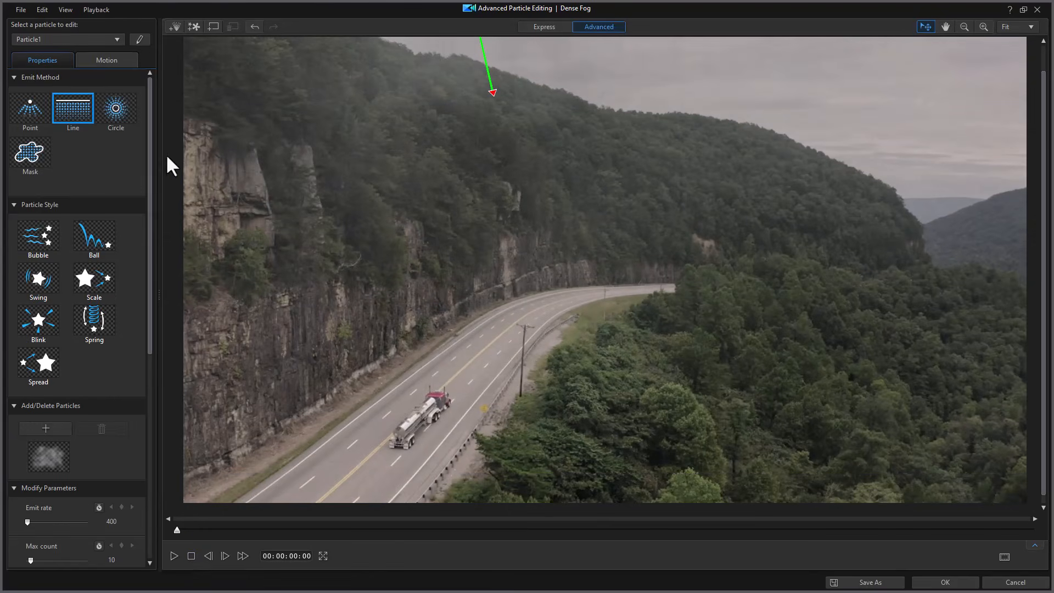
Set Particle1's emit rate to 10, max count to 20, and life to about 12273.
click(13, 76)
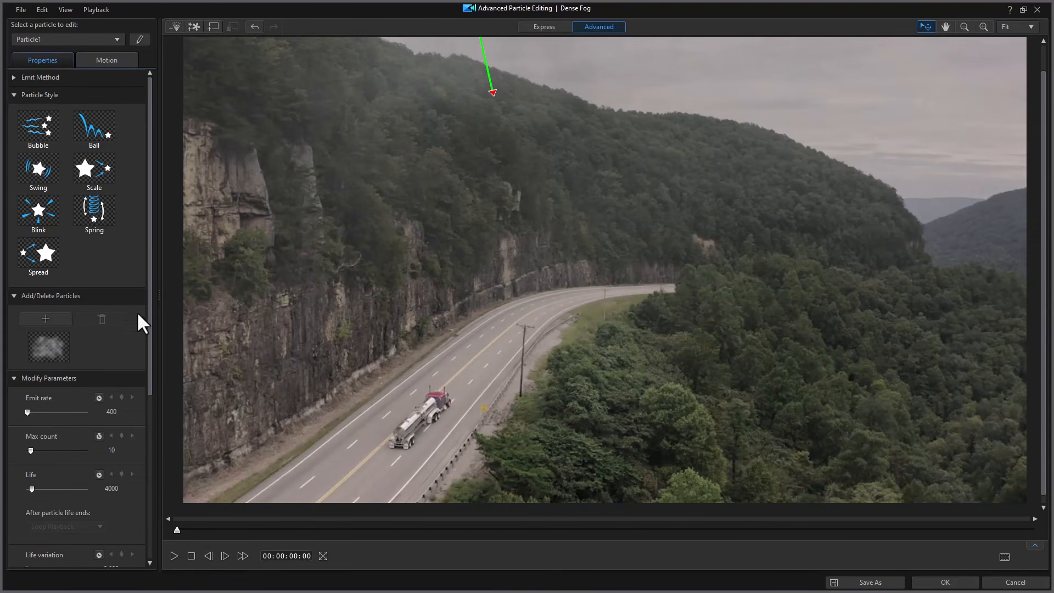
drag(149, 297, 134, 438)
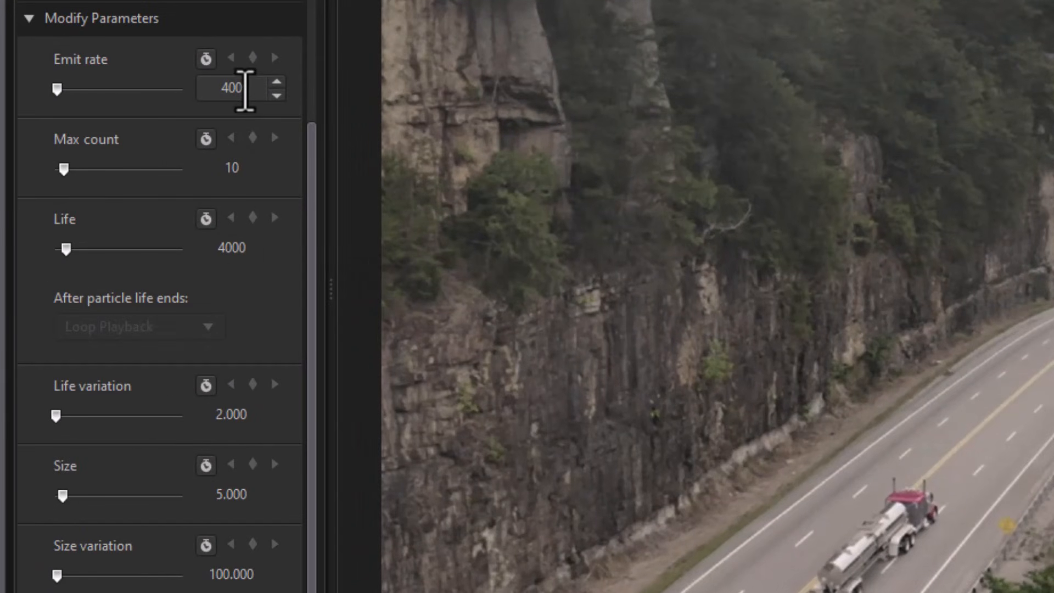
double_click(245, 89)
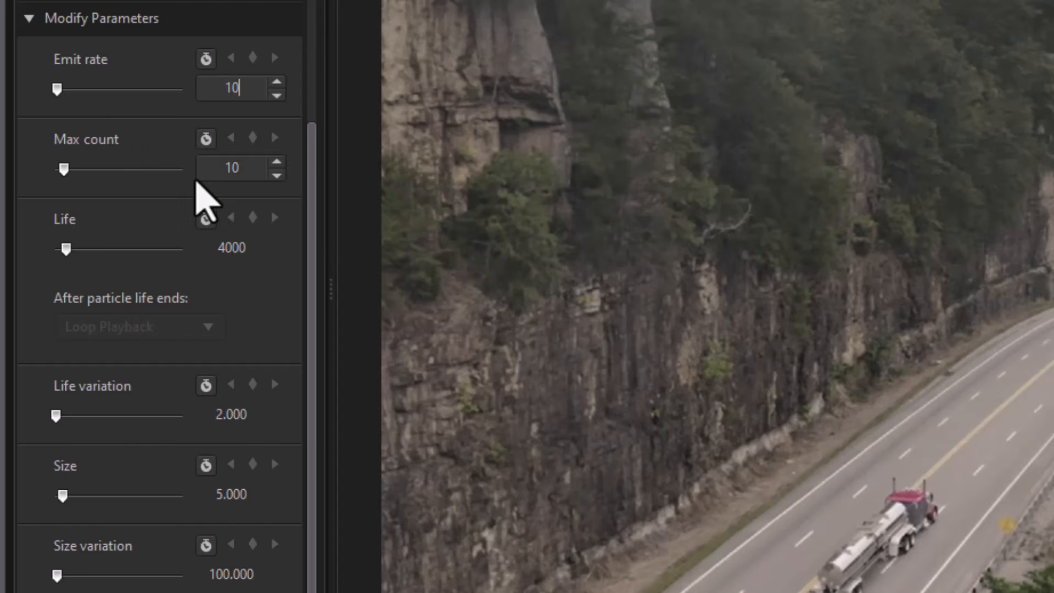
double_click(248, 169)
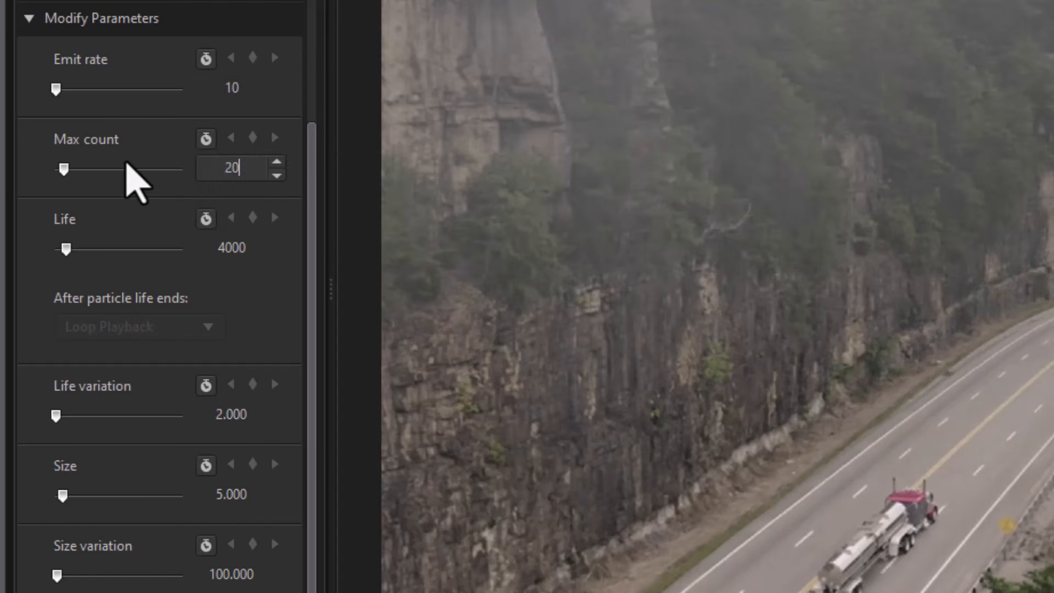
key(Return)
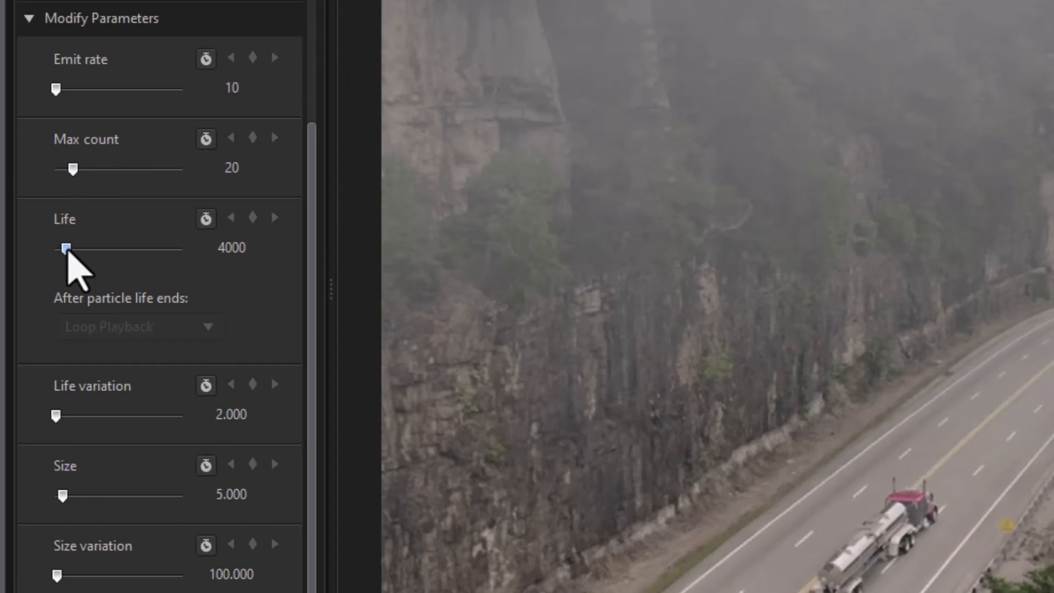
drag(83, 255, 89, 258)
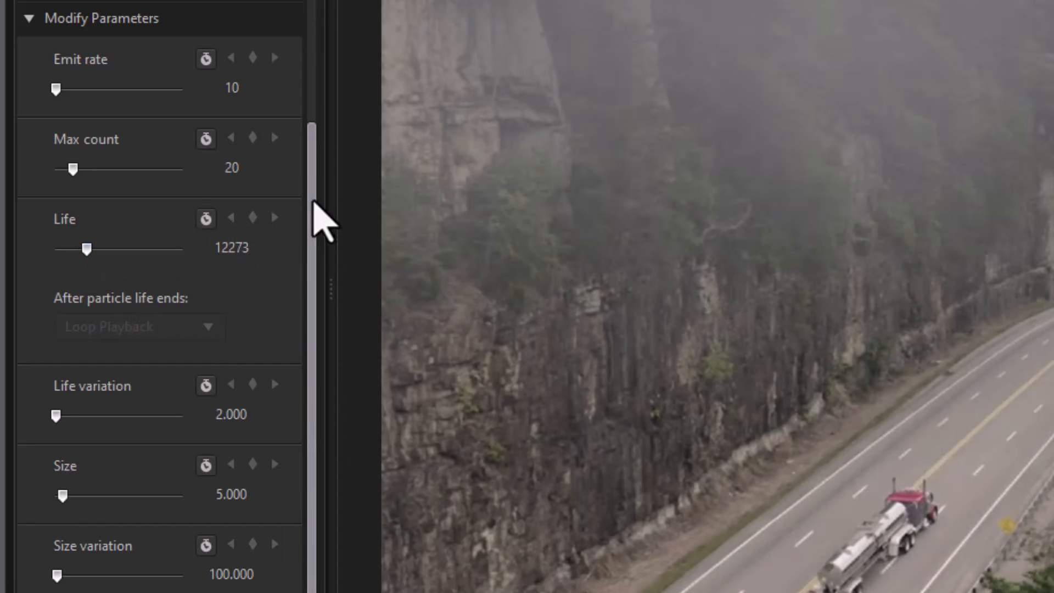
Turn off emitter fade-out and particle fade-out for Particle1.
scroll(259, 377, down, 2)
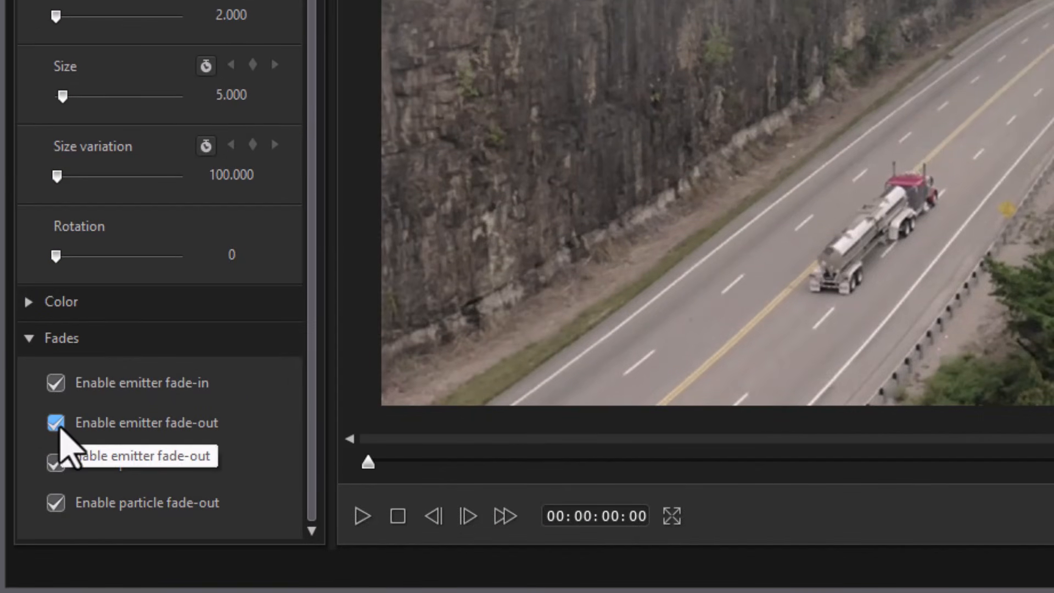
click(56, 423)
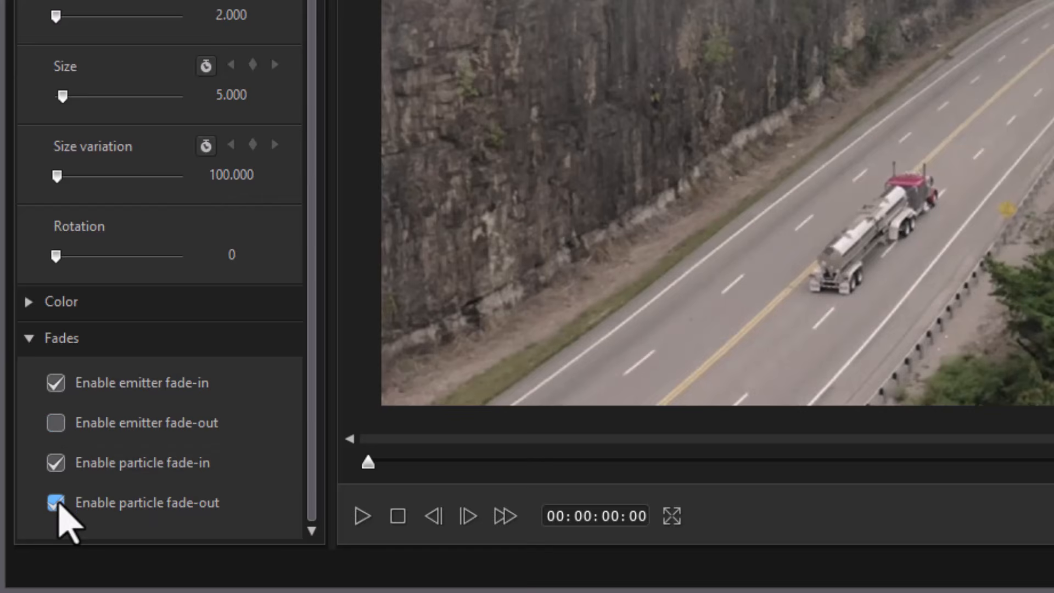
click(56, 503)
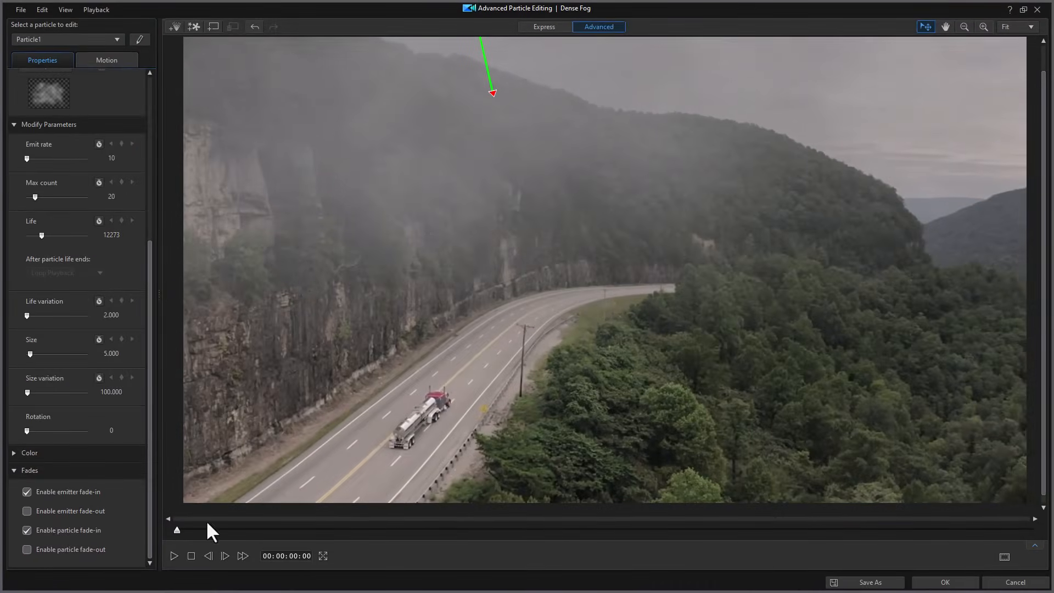
Play about 11 seconds of the fog to check Particle1's new parameters and fades, and return to the start.
click(172, 557)
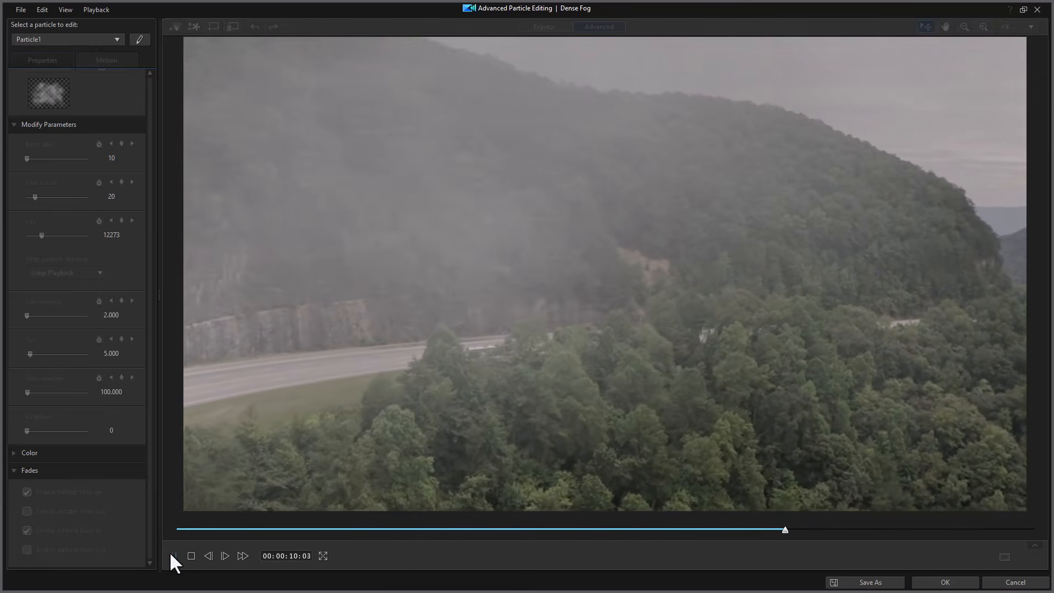
click(173, 555)
click(191, 556)
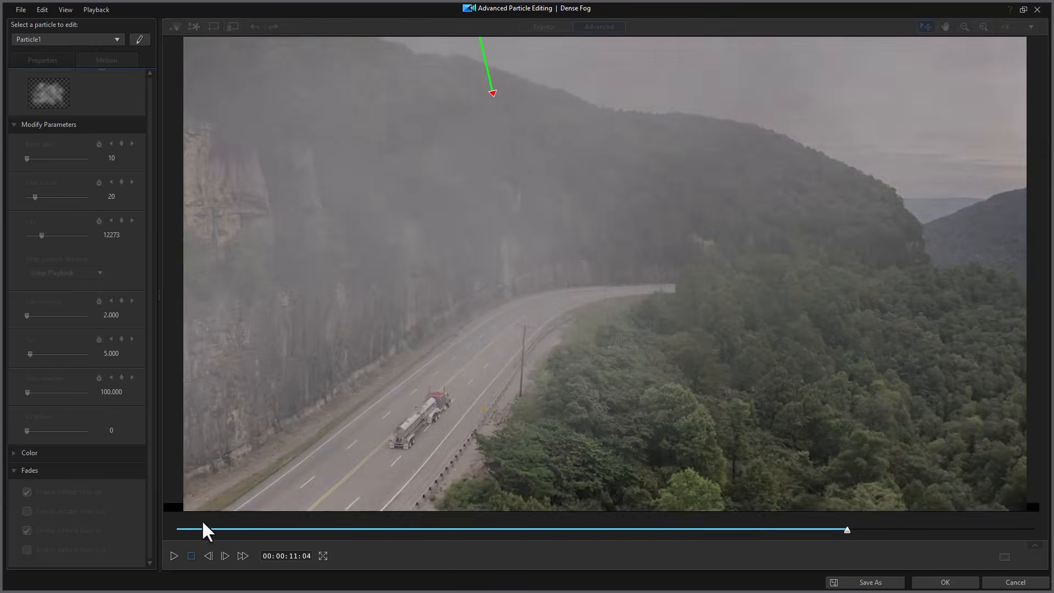
Switch to the Particle emitter and set its emit rate to 9, max count to 24, and life to about 13183.
click(115, 39)
click(83, 61)
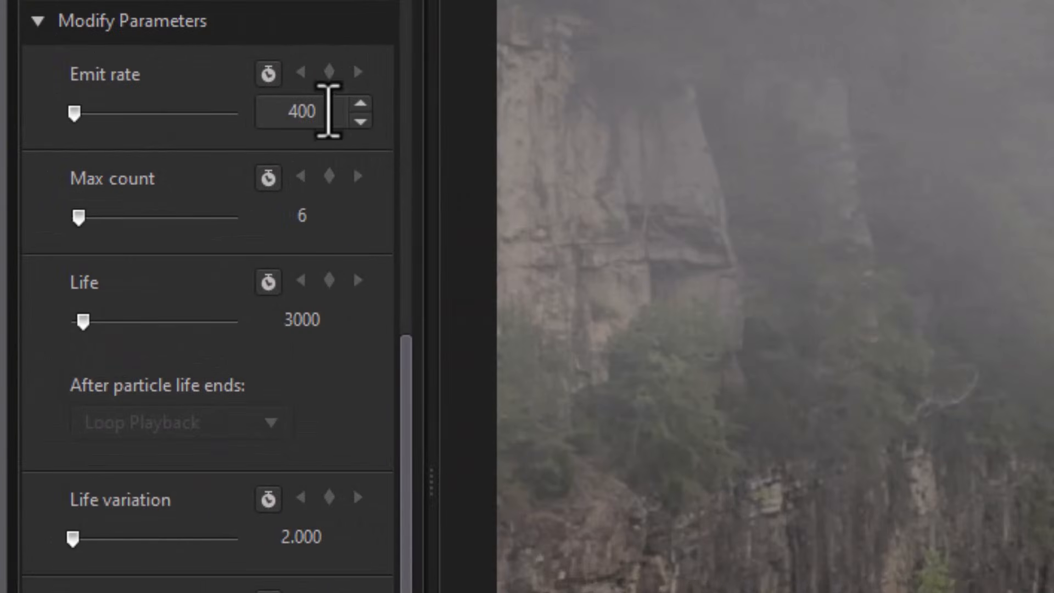
drag(328, 111, 104, 77)
text(9)
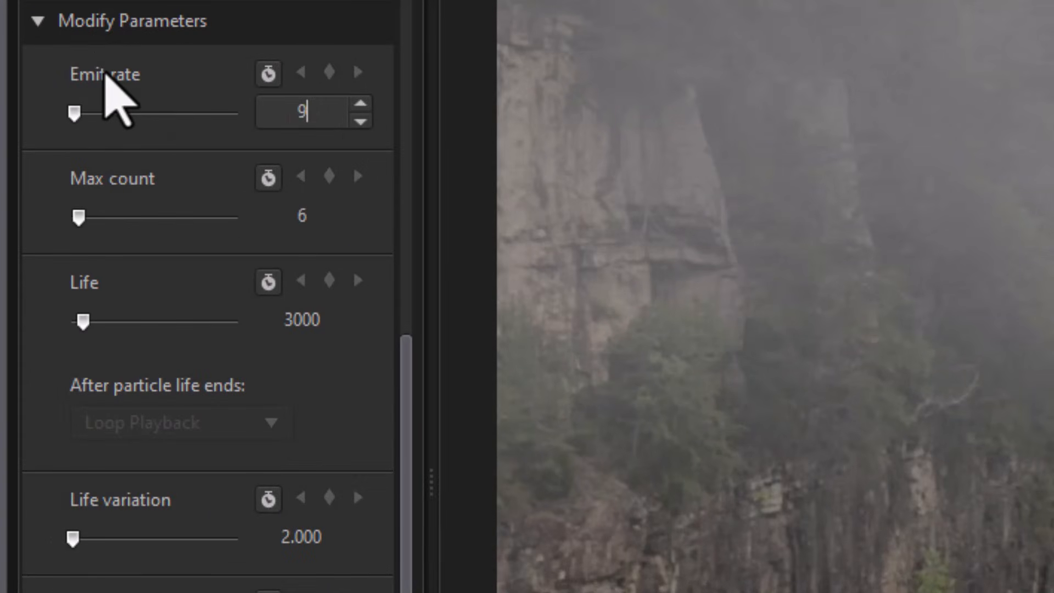
key(Return)
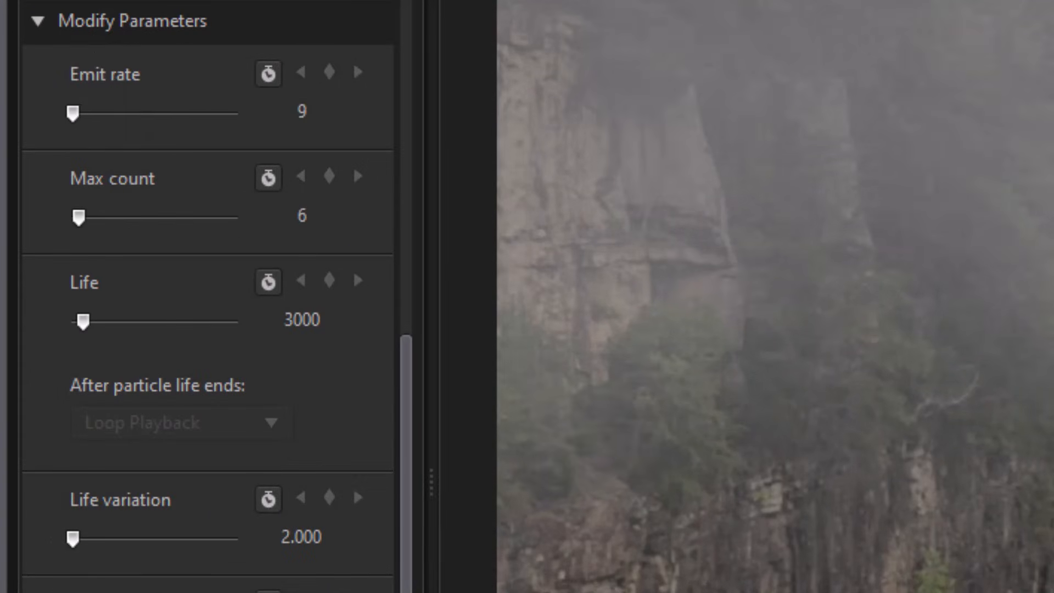
drag(318, 219, 201, 200)
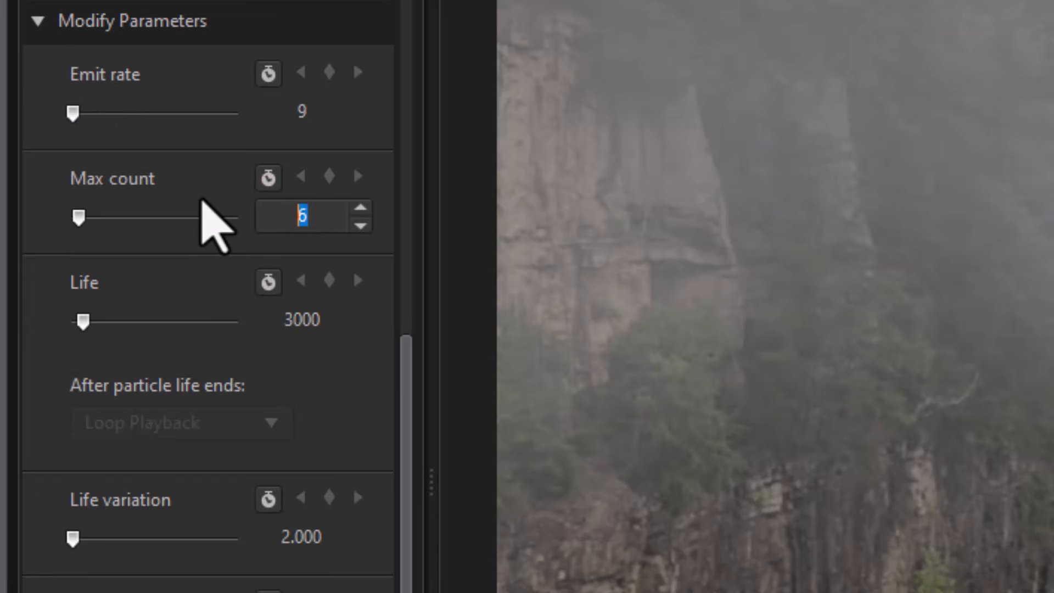
text(24)
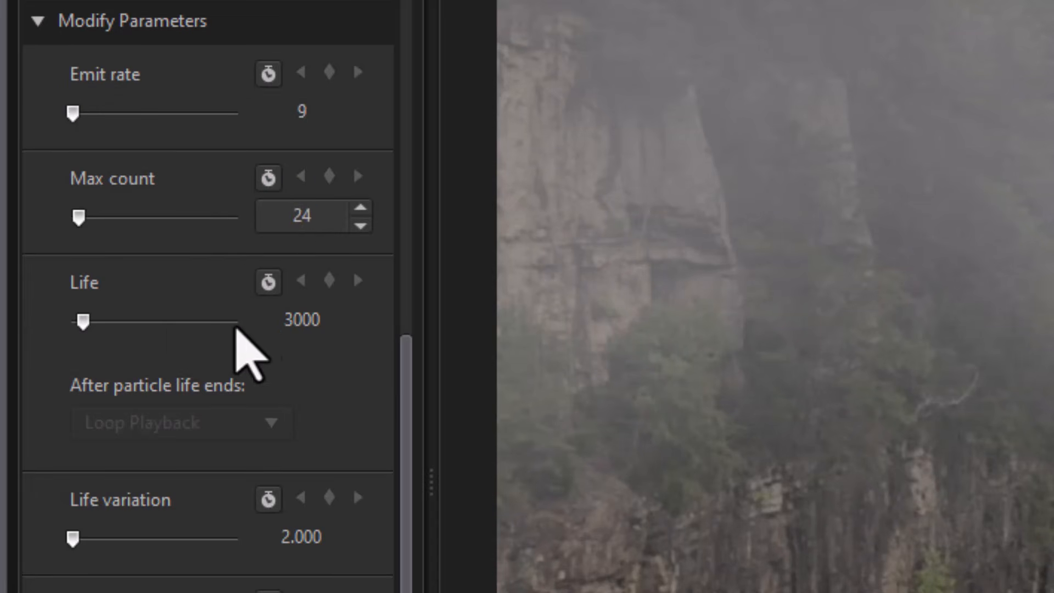
drag(83, 321, 124, 334)
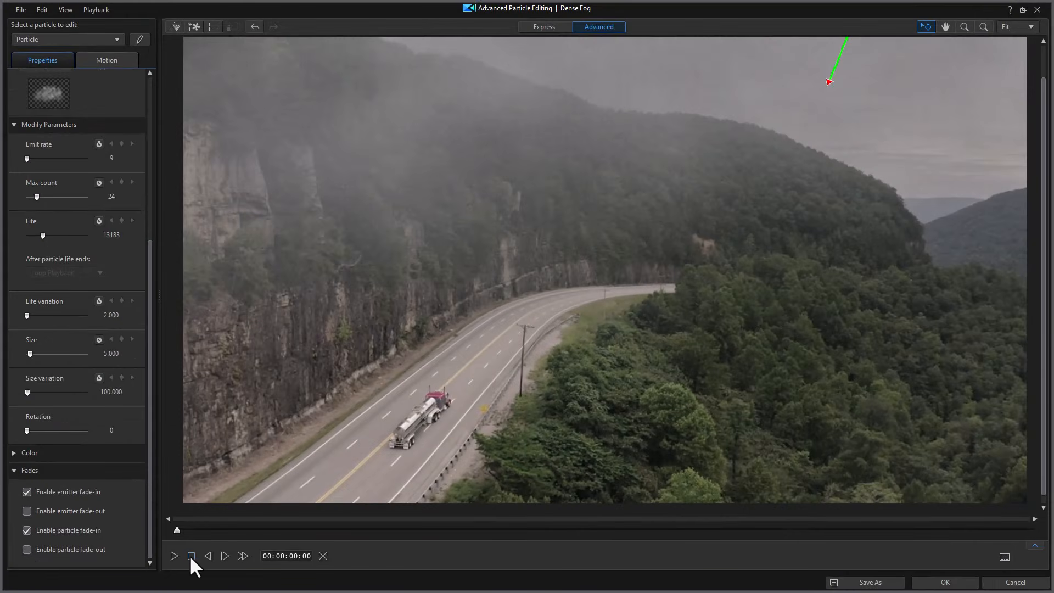
Play back the fog from the start and accept the particle edits to return to the timeline.
click(174, 556)
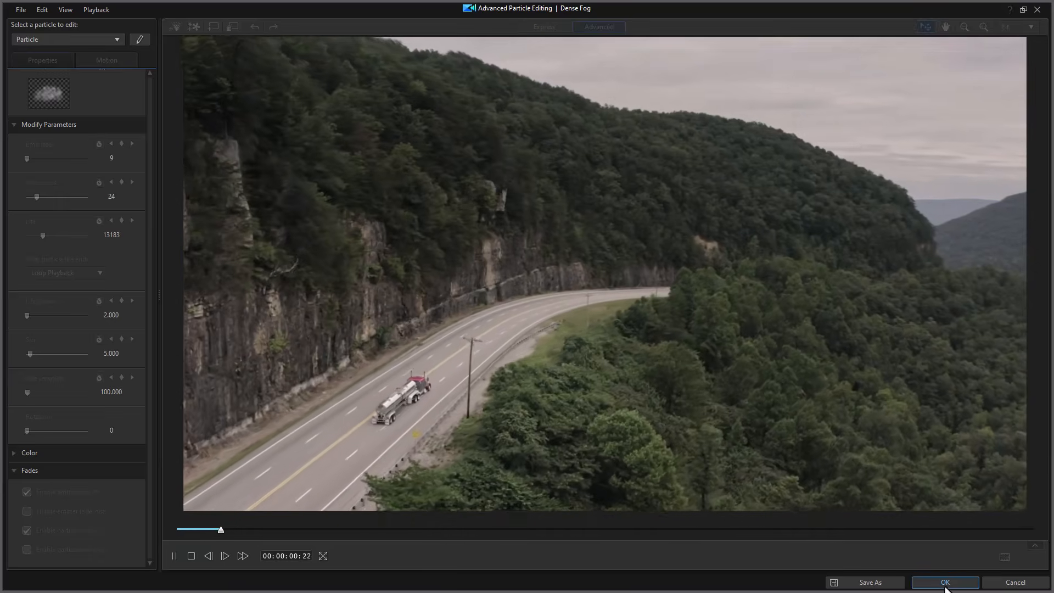
click(946, 583)
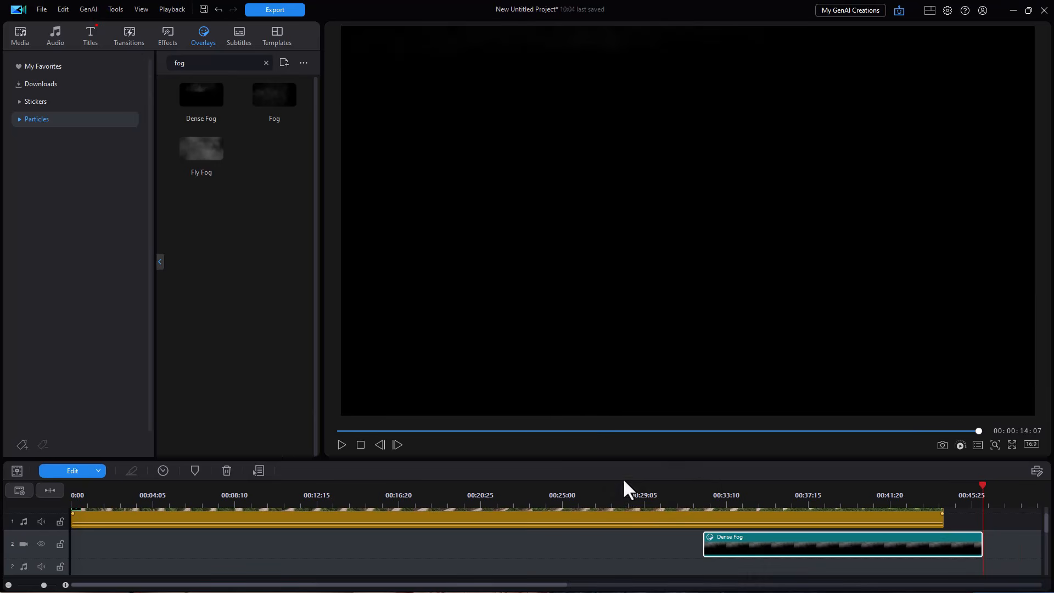
Extend the start of the track 2 Dense Fog clip back to about 28 seconds using Trim Only.
drag(636, 458, 619, 316)
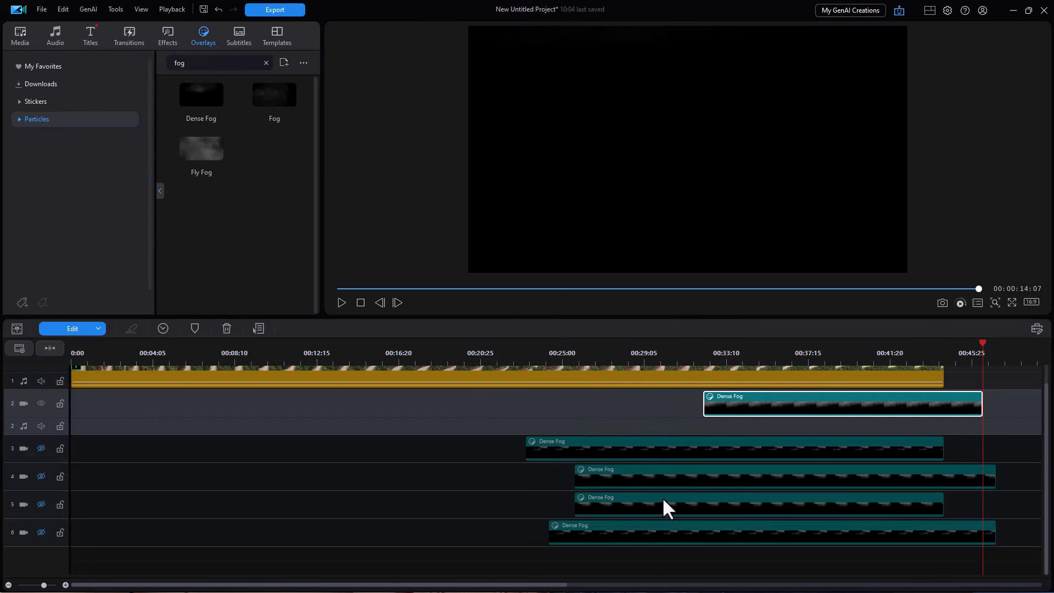
drag(704, 406, 627, 407)
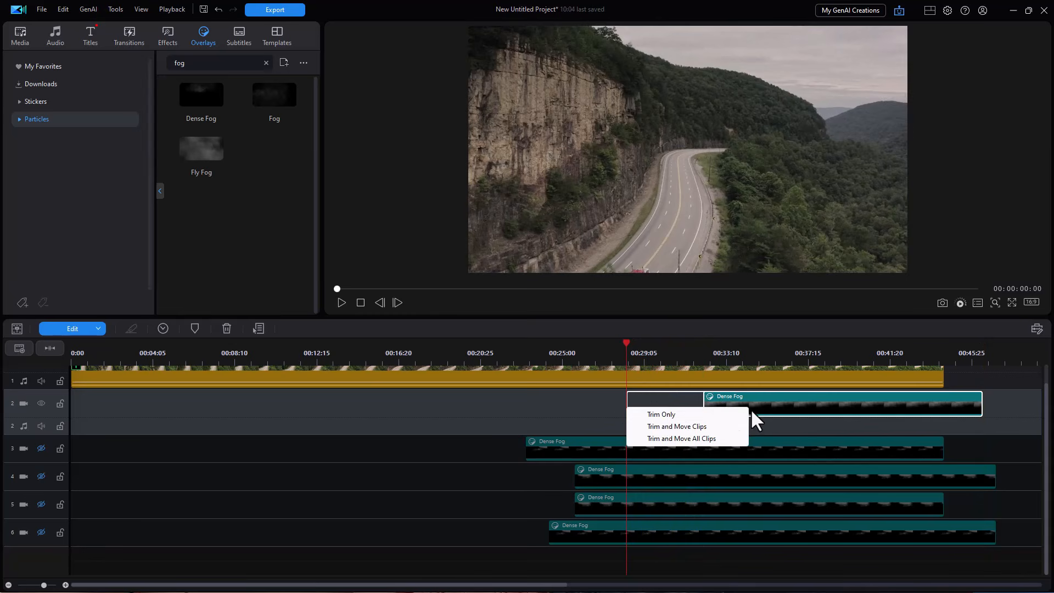
click(659, 415)
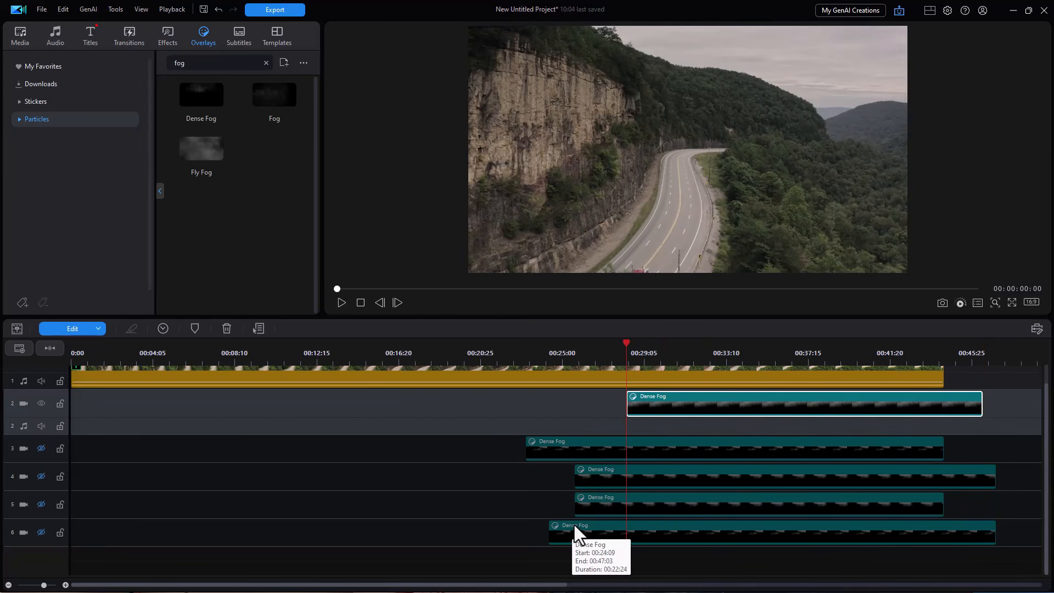
Enable all timeline tracks so the additional Dense Fog layers are active.
click(673, 477)
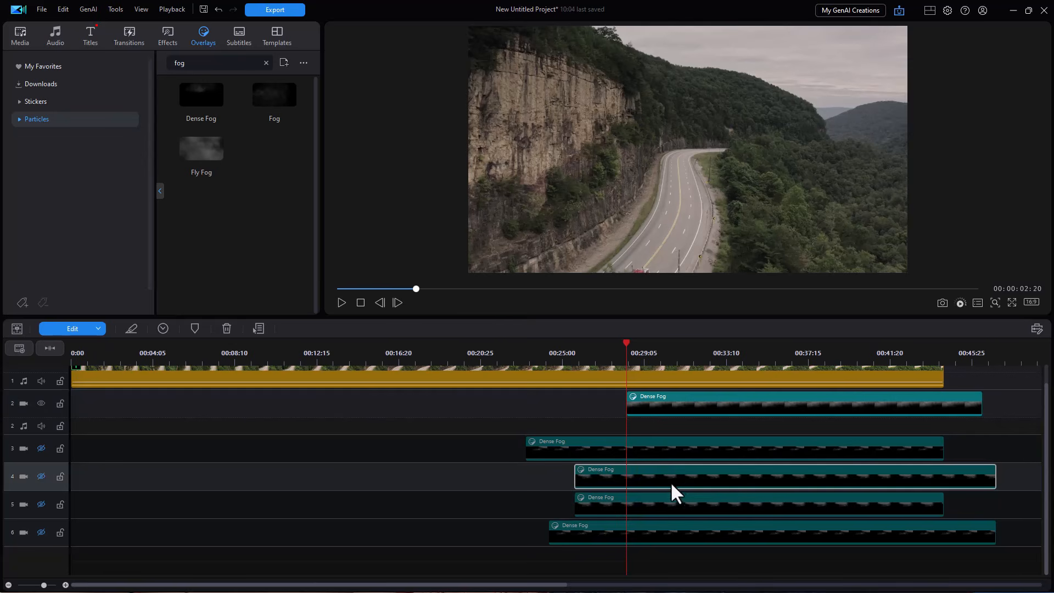
right_click(403, 401)
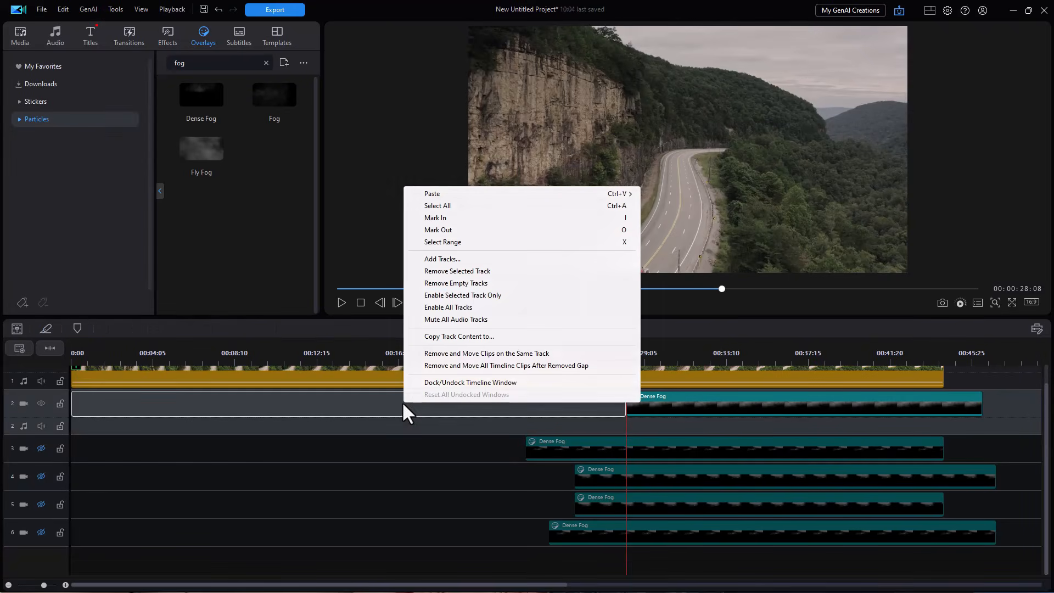
click(462, 308)
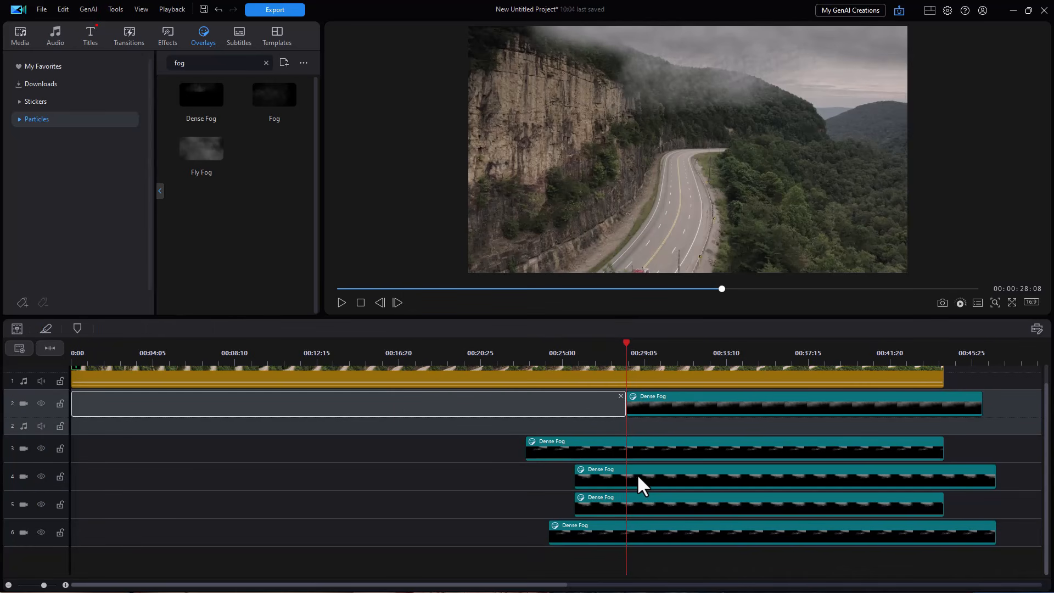
In Advanced Particle Editing for track 4's Dense Fog, aim Particle1's emission more steeply downward and move its emitter above the frame's upper-left area.
click(635, 475)
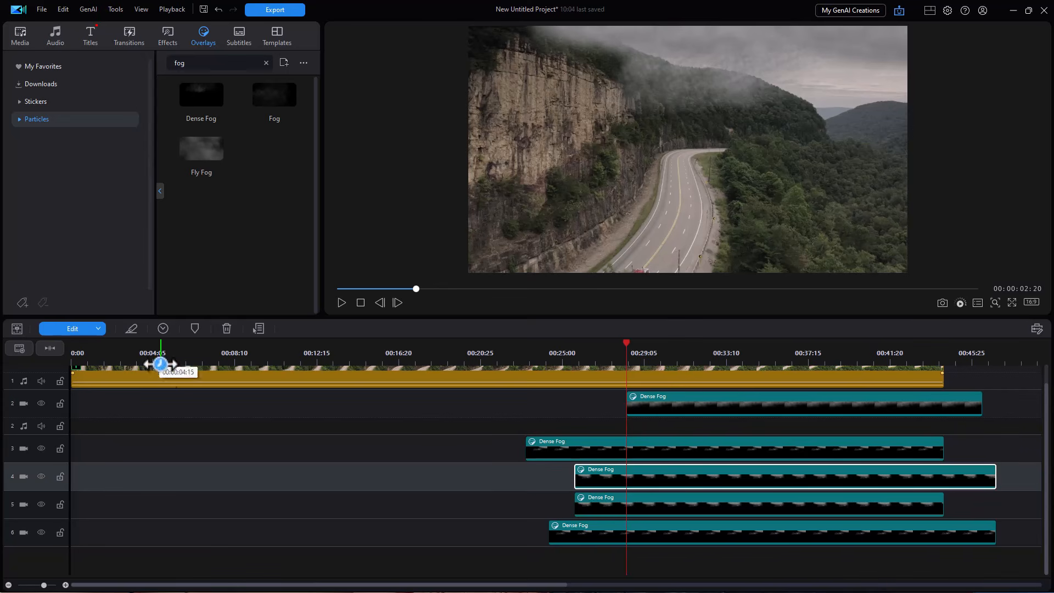
click(67, 328)
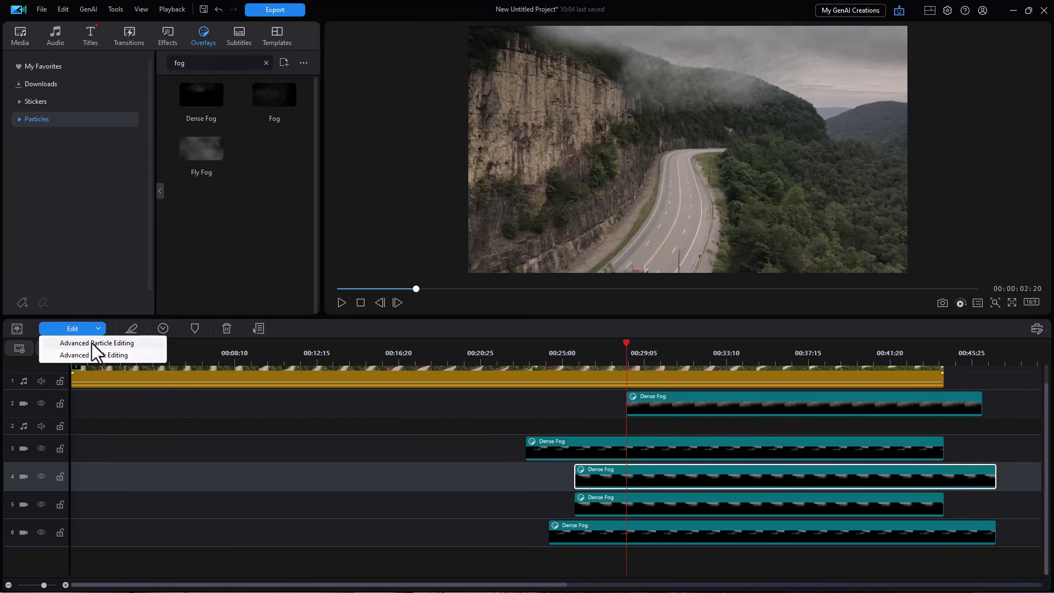
click(92, 341)
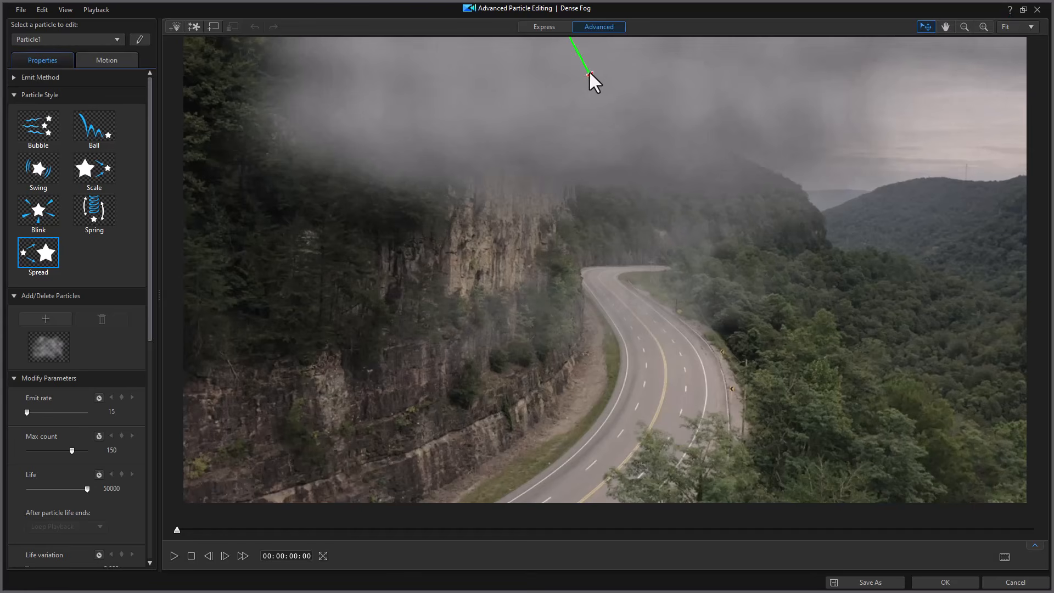
drag(588, 71, 577, 80)
drag(1045, 99, 1043, 54)
drag(543, 58, 272, 64)
Set Particle1's emit rate to about 10637, max count to 84, and life to about 36364, and accept the edits.
drag(32, 416, 47, 411)
drag(71, 450, 66, 450)
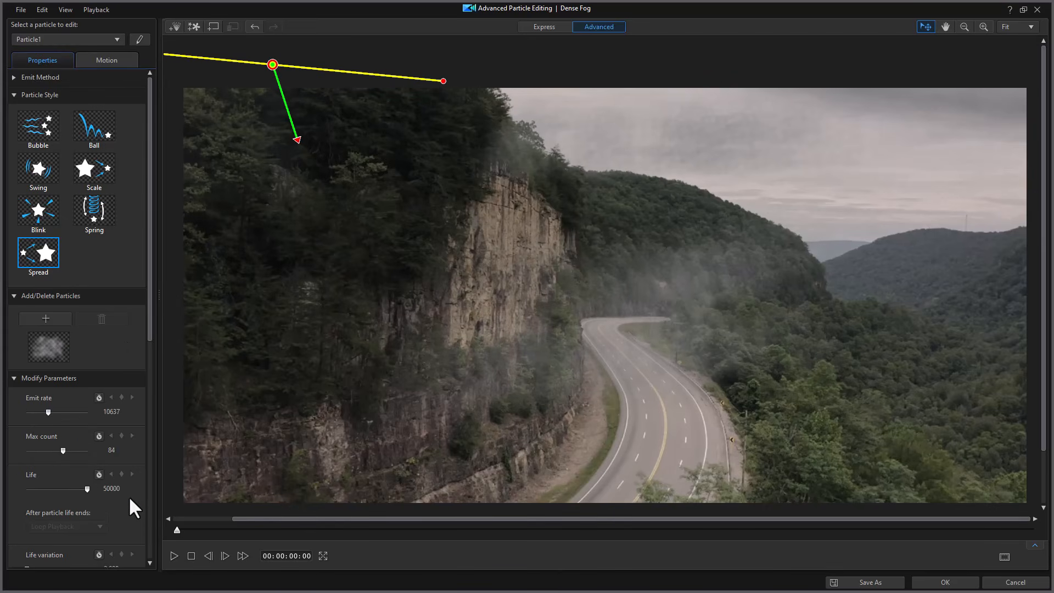
mouse_move(86, 489)
mouse_down()
mouse_move(61, 491)
mouse_move(70, 490)
mouse_up()
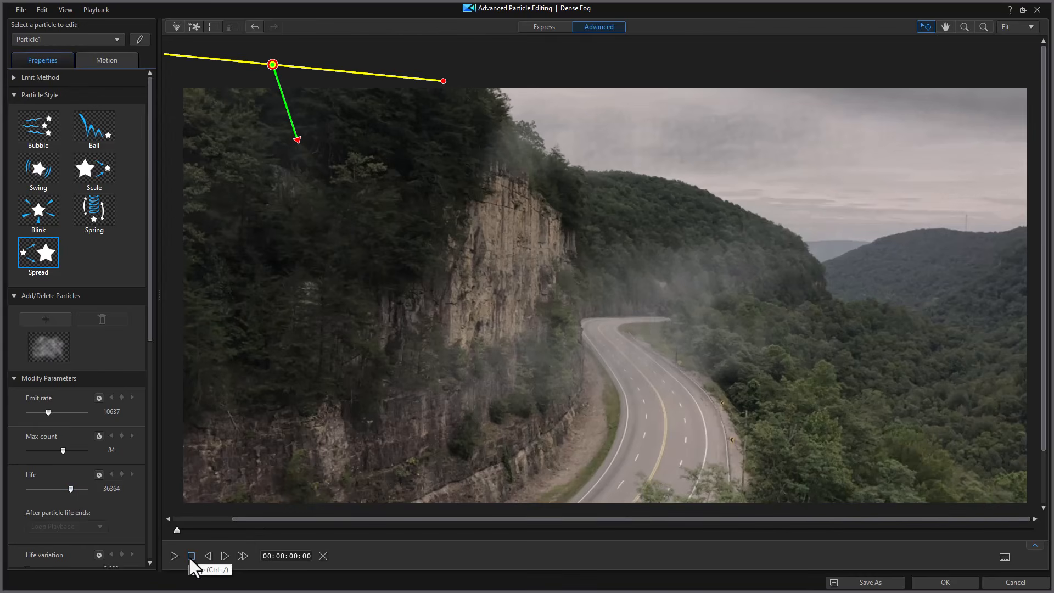
click(942, 585)
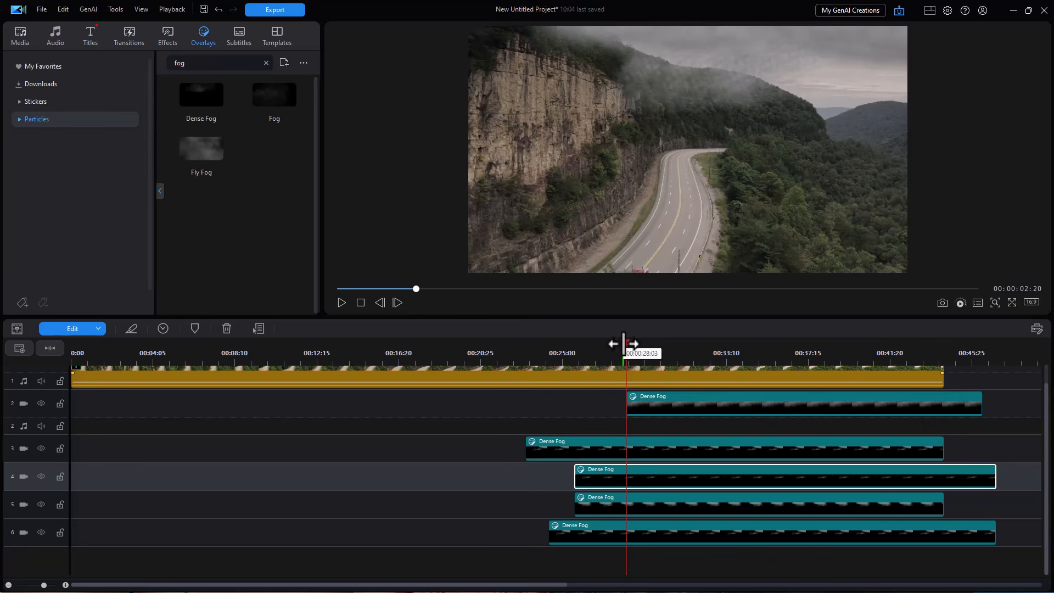
Play the layered fog sequence from about 20 seconds to beyond the road clip's end, and return to the start.
click(626, 341)
drag(626, 342, 472, 343)
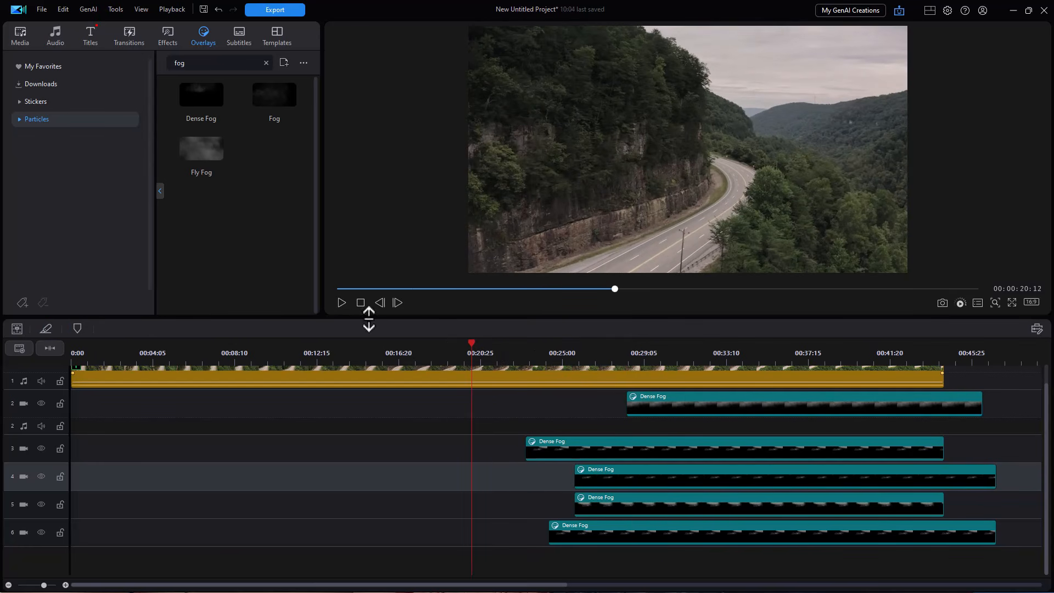
drag(369, 318, 351, 445)
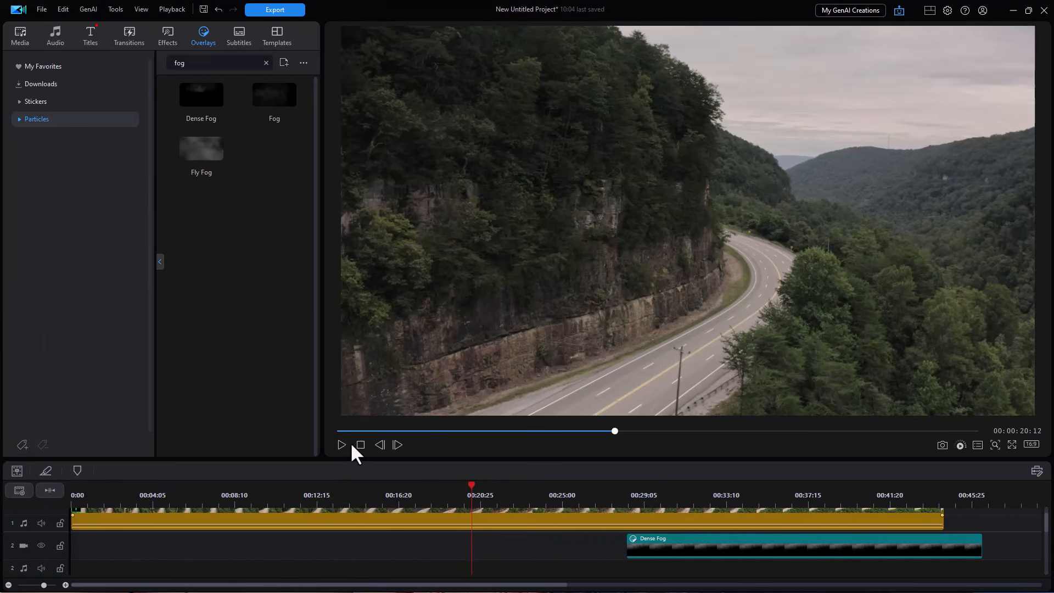
click(341, 445)
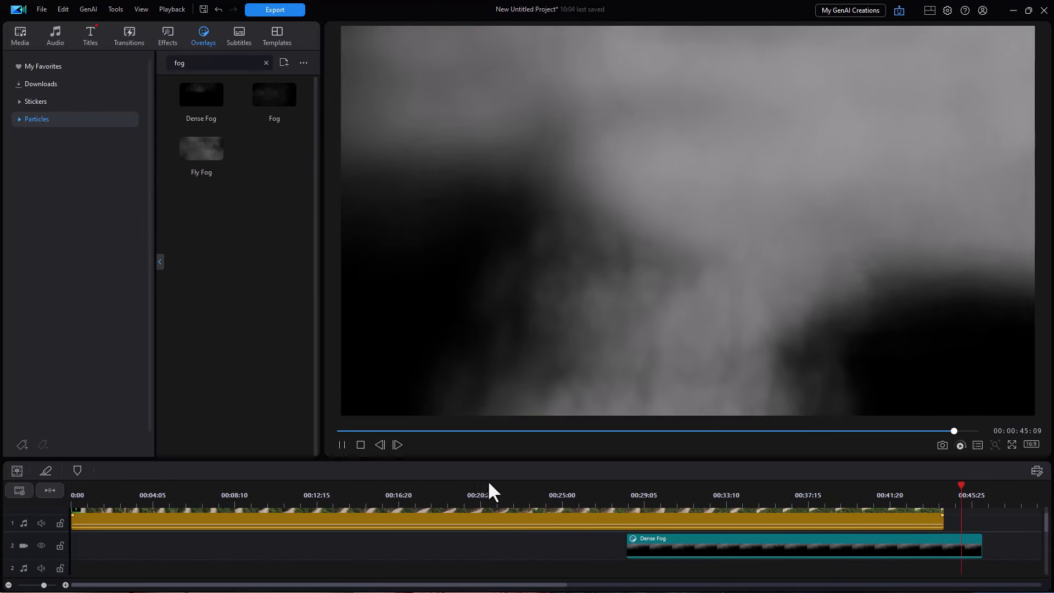
click(361, 445)
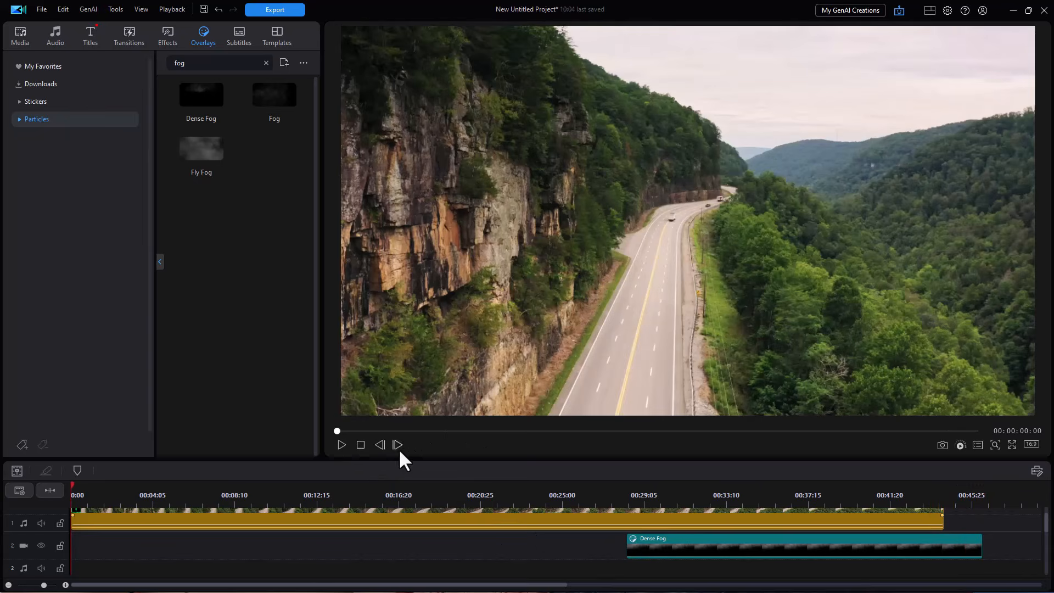